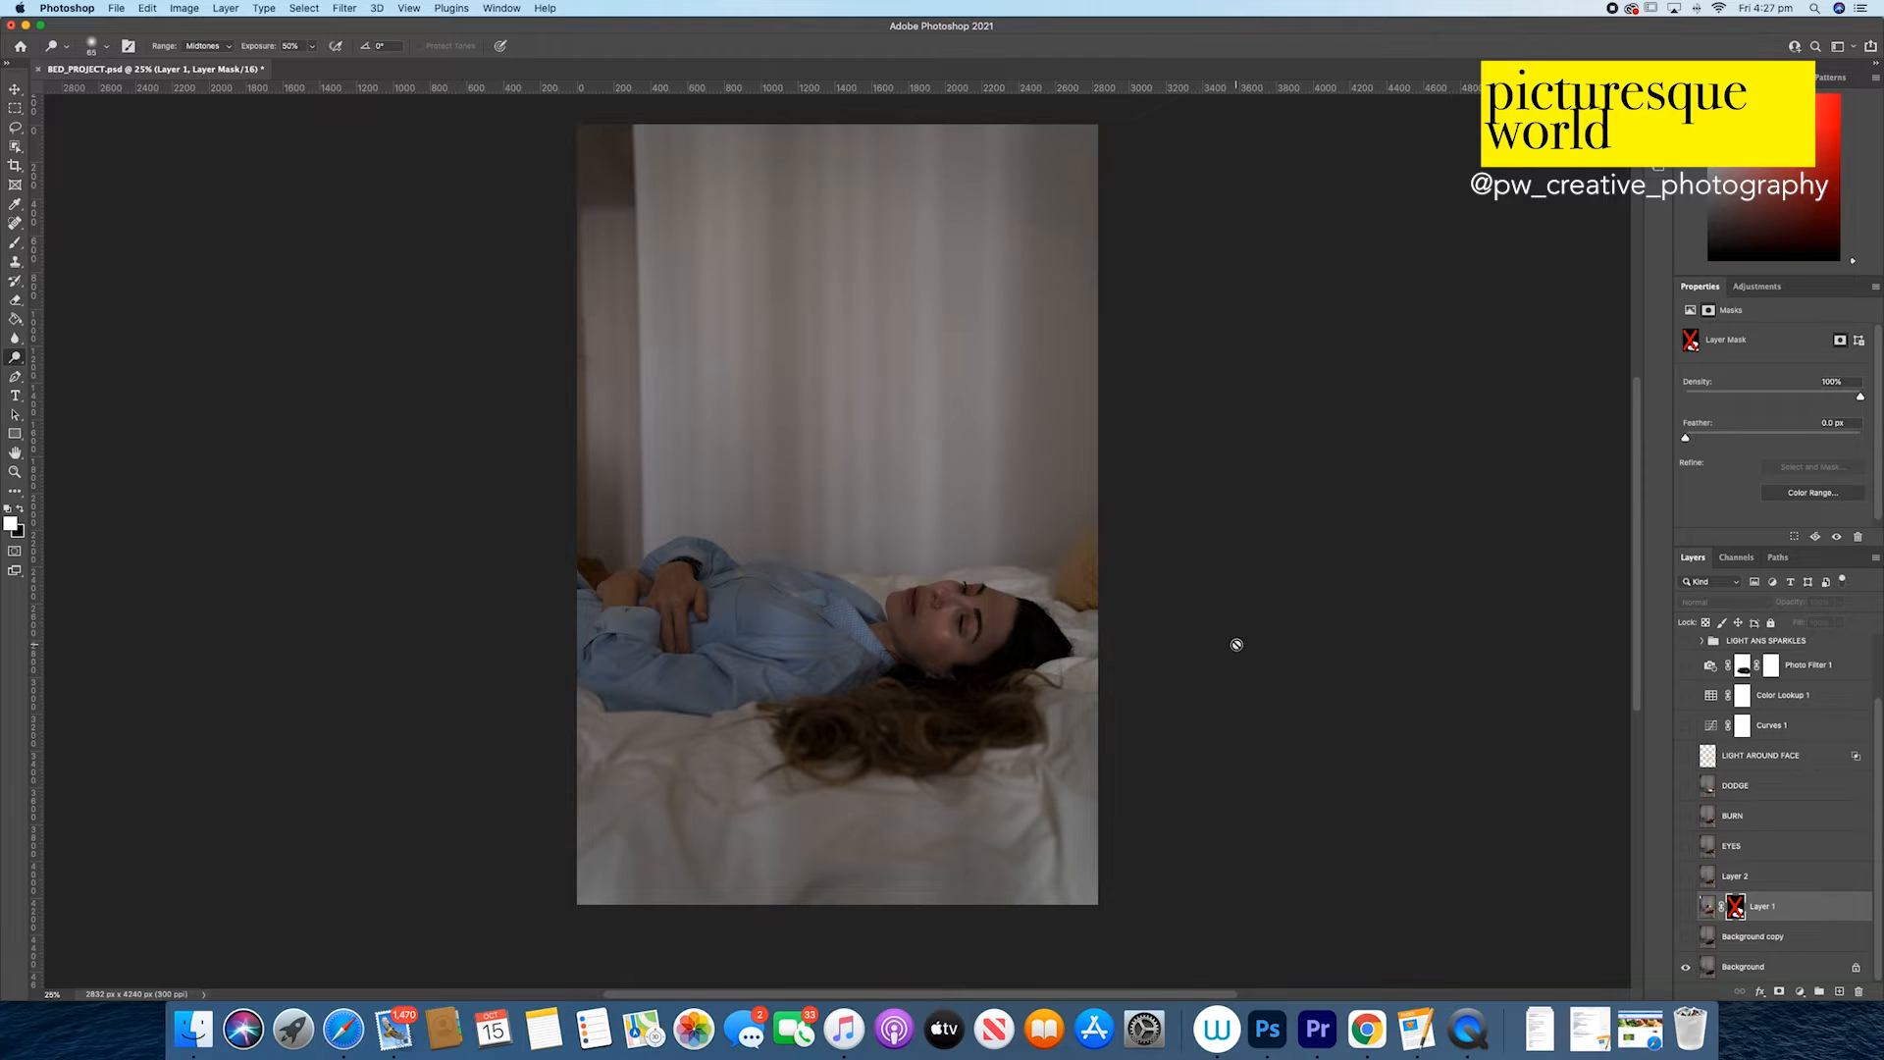
Step: Show the Background copy and Layer 1 layers and re-enable Layer 1's mask
left_click(1685, 937)
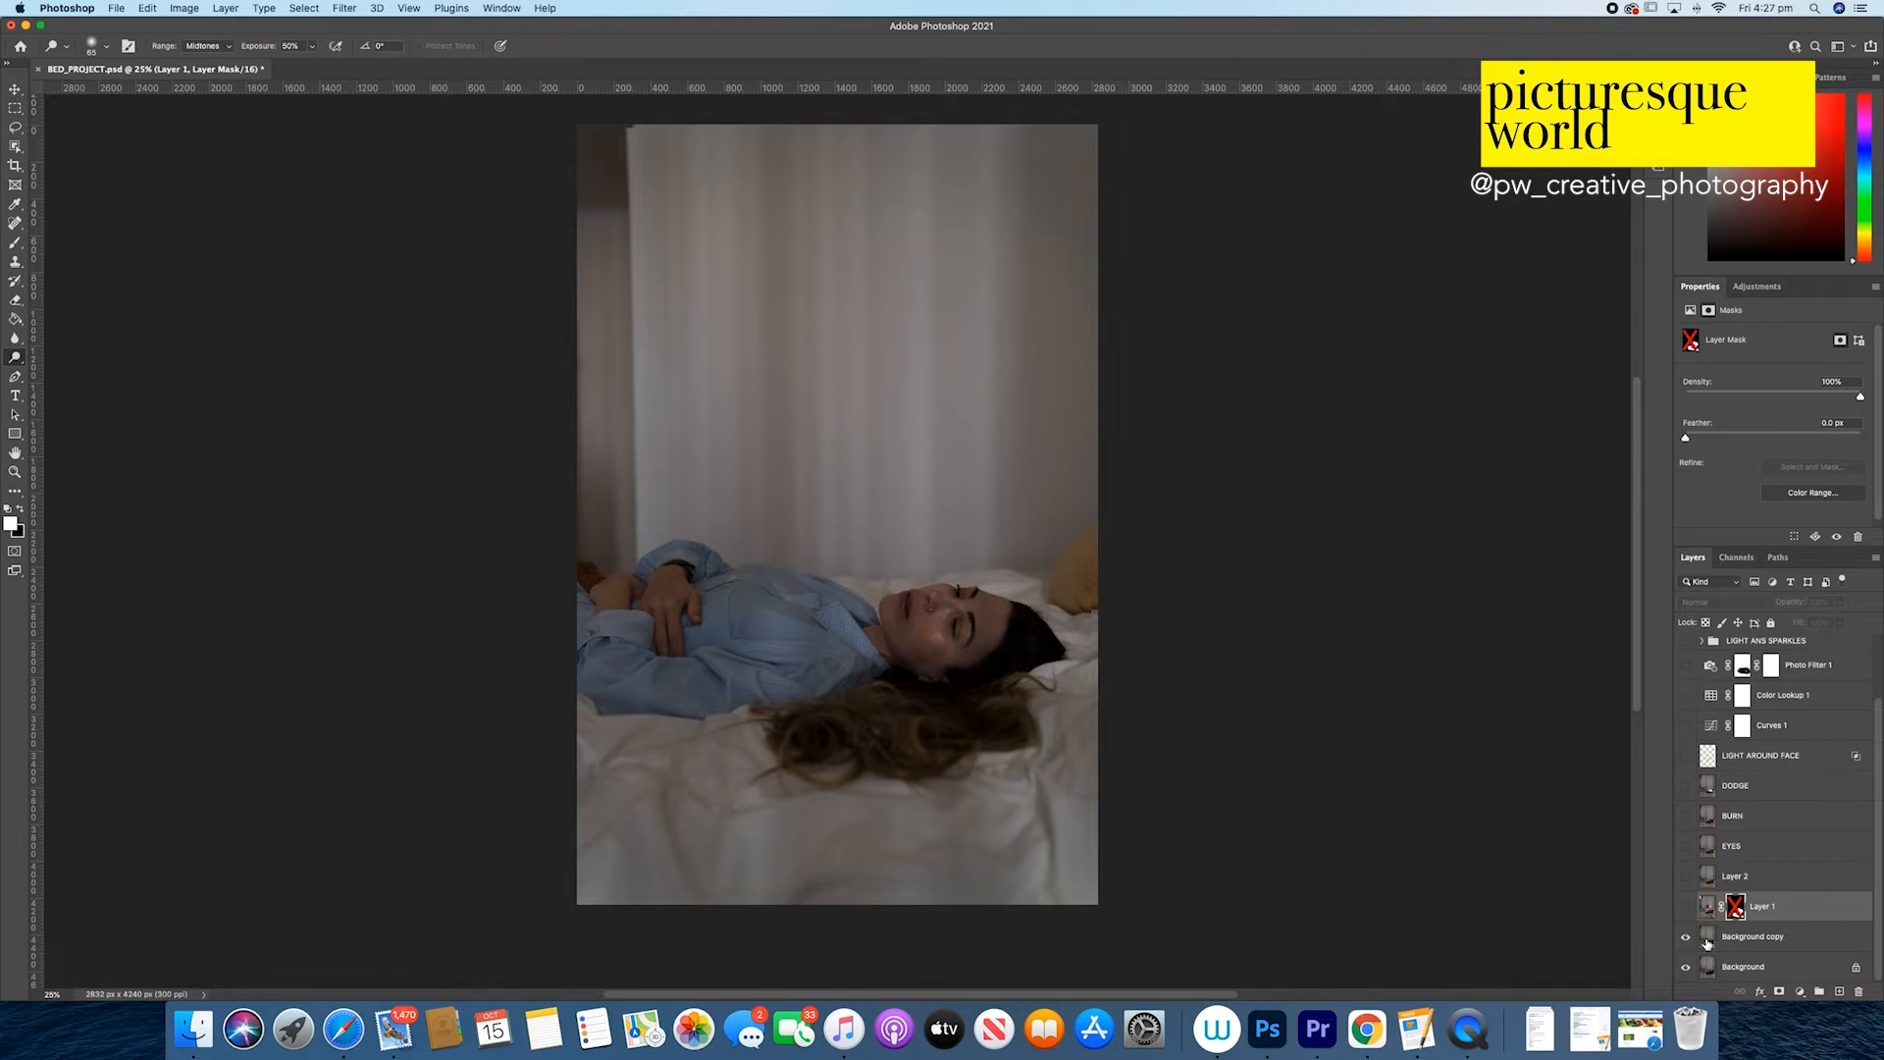
left_click(1686, 907)
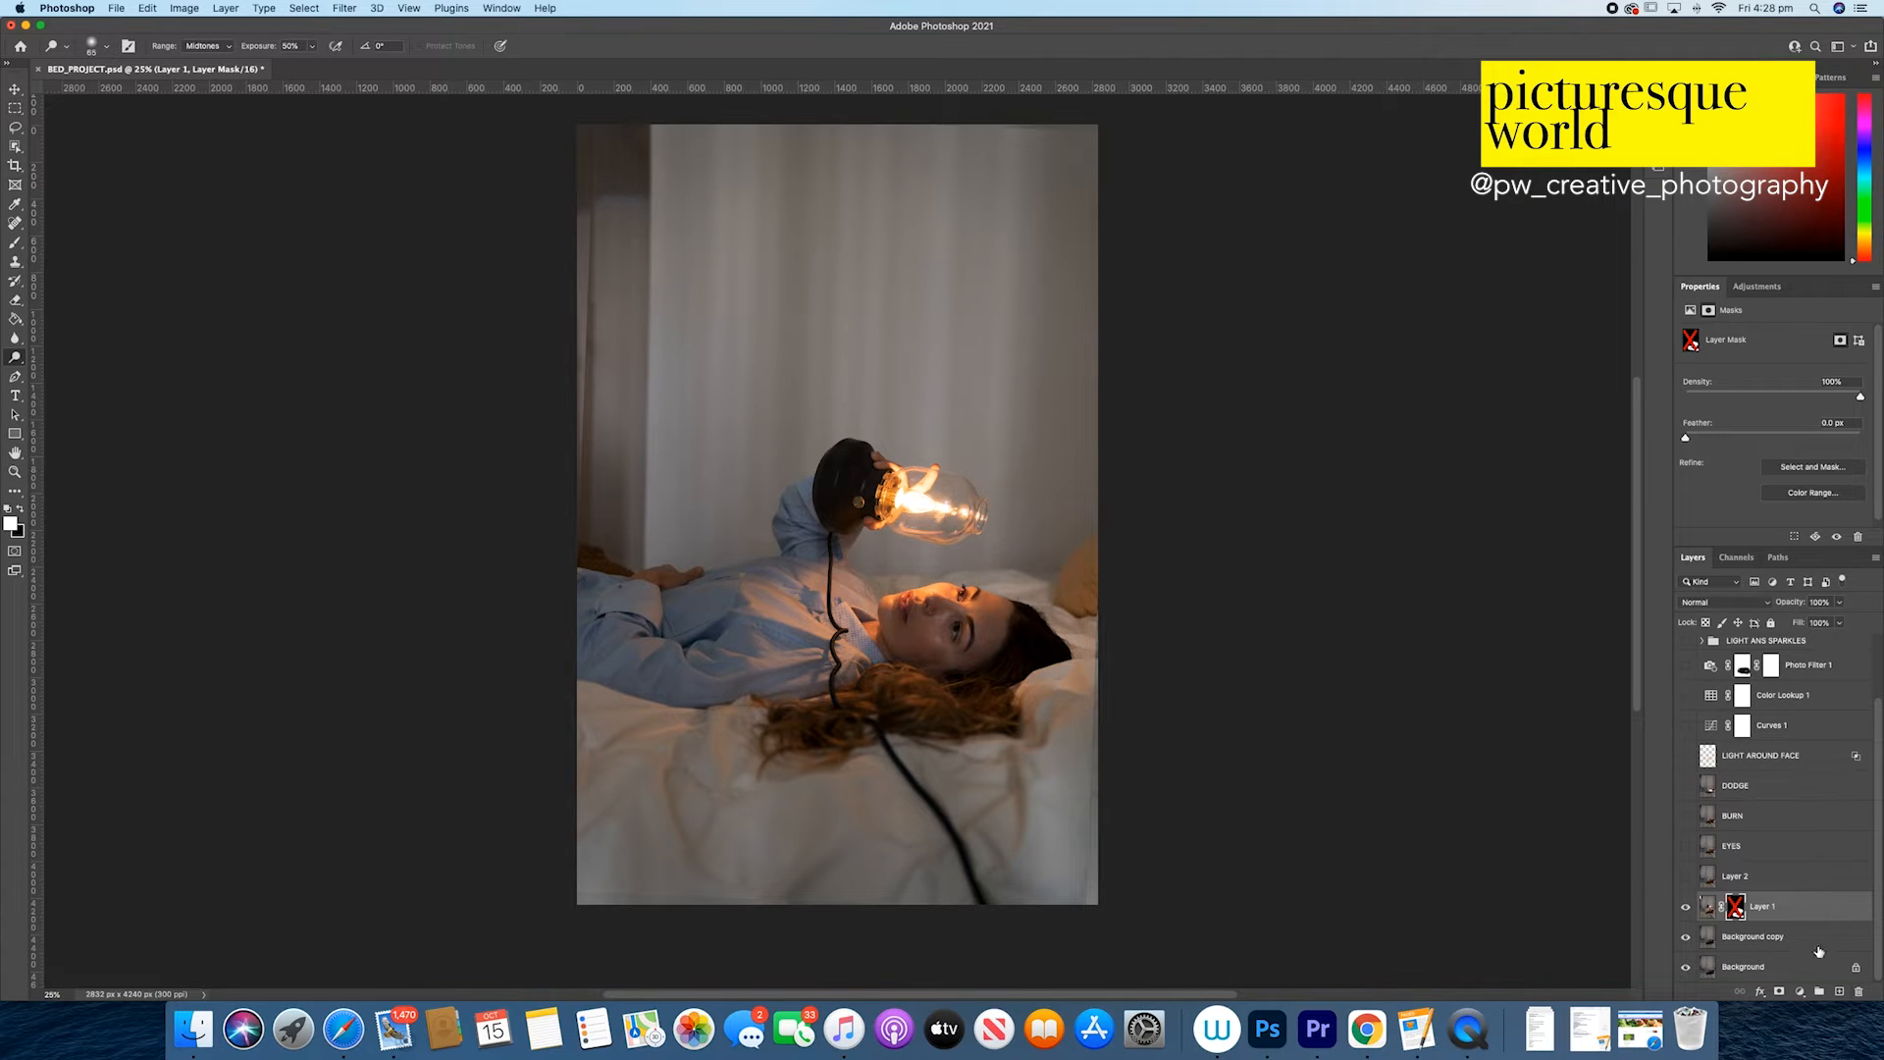
left_click(1737, 914, "shift")
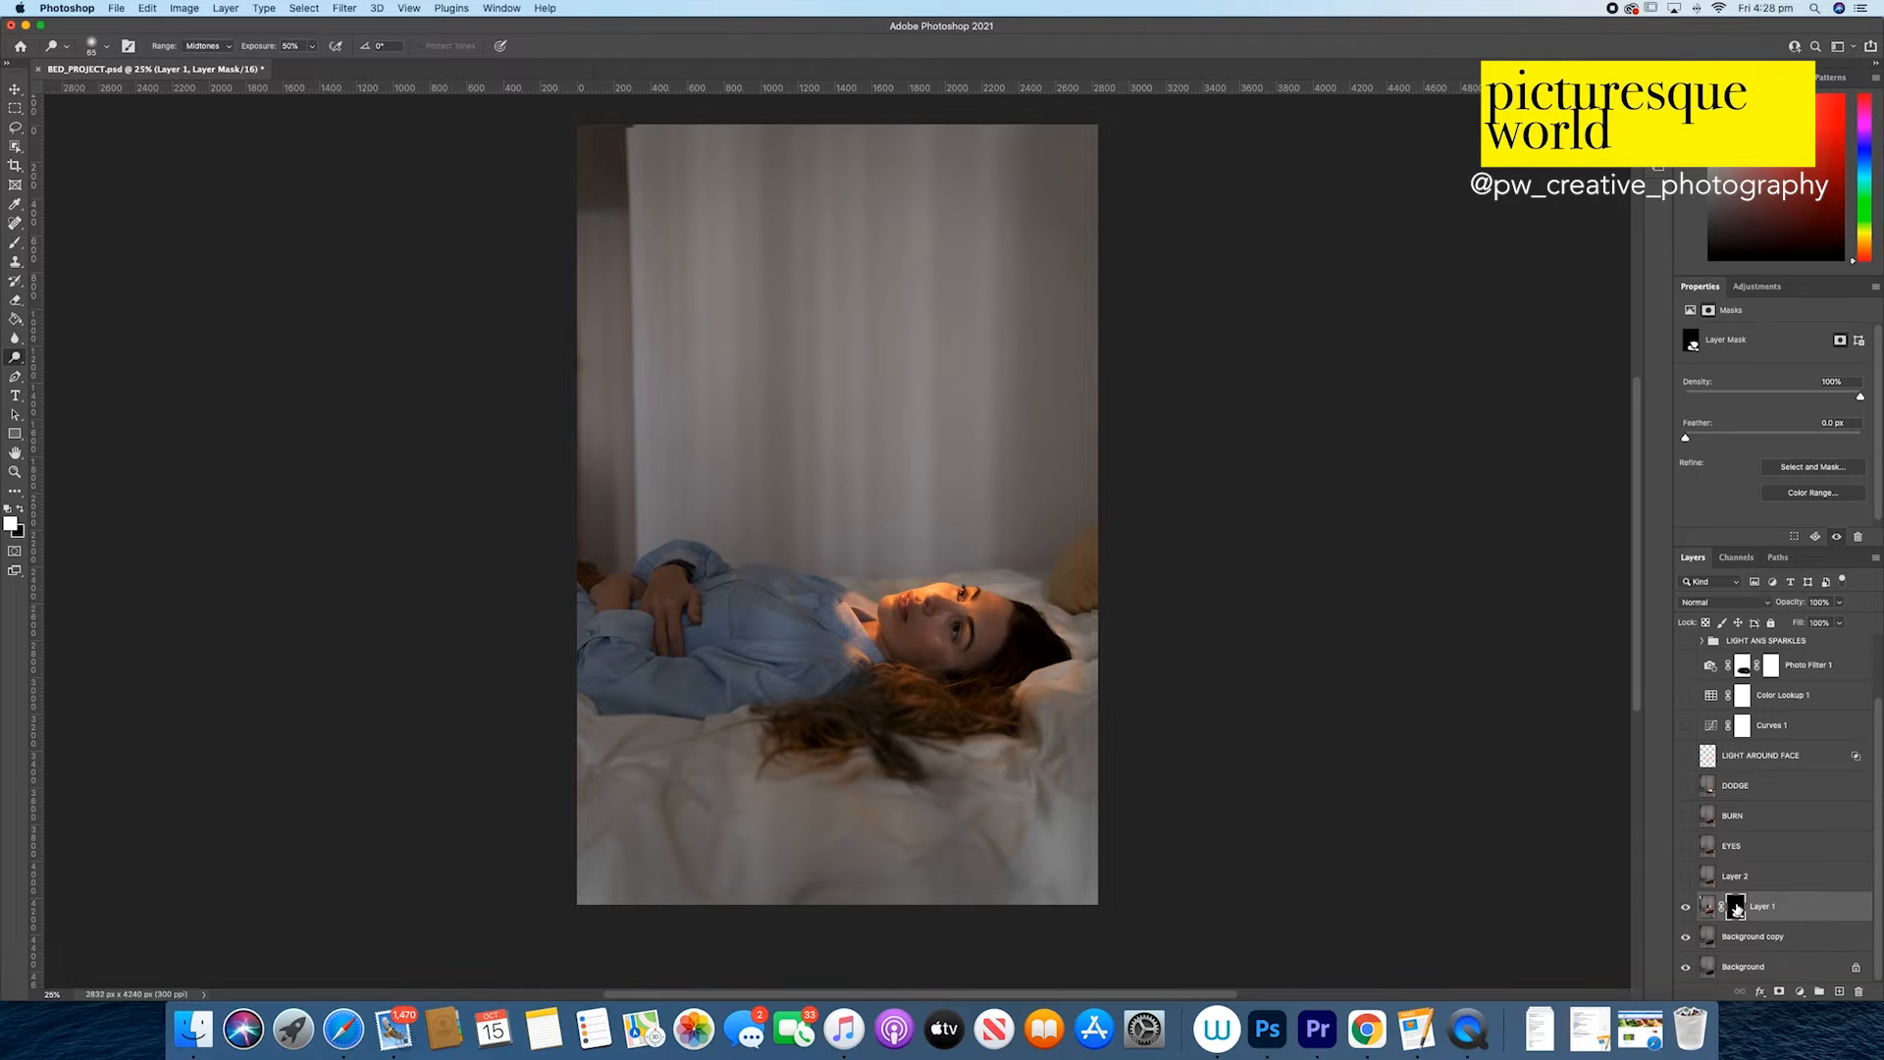
Step: Compare the image with and without Layer 1 to examine the masked-in warm light, leaving the layer visible
left_click(1687, 907)
left_click(1687, 907)
left_click(1687, 907)
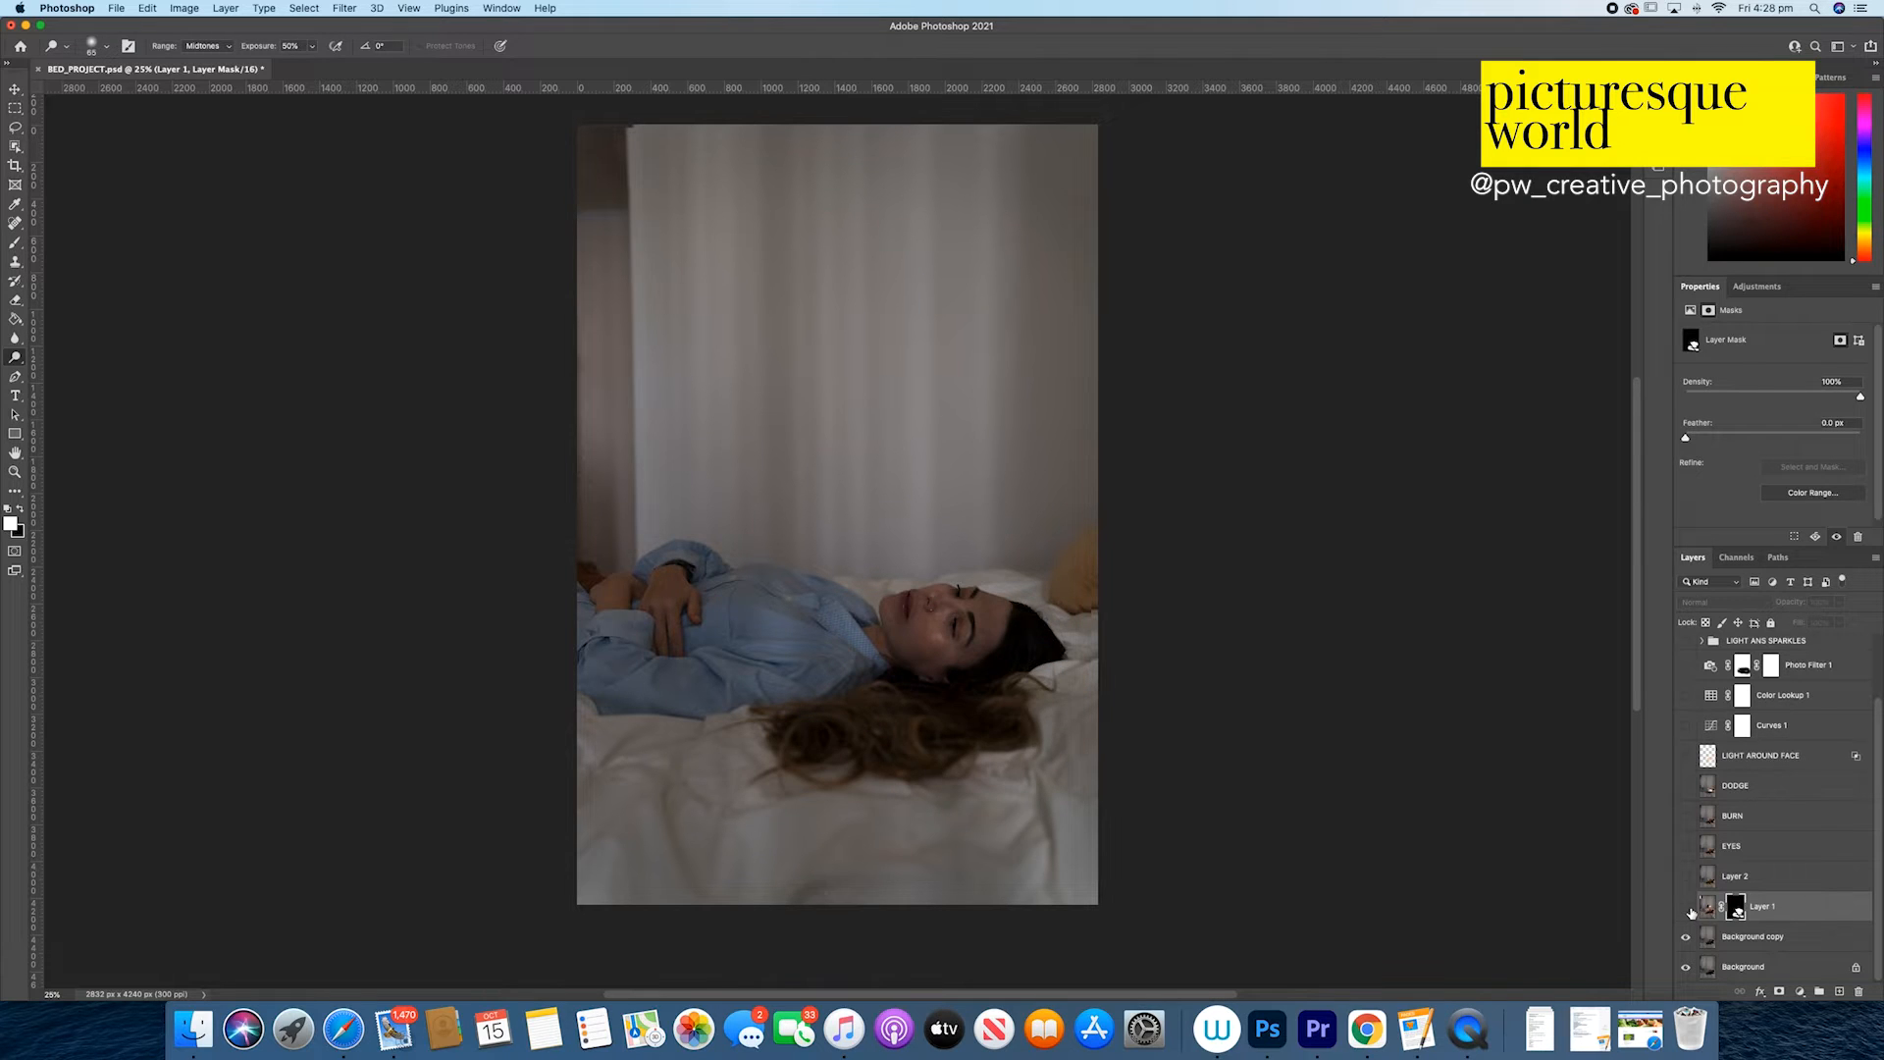
left_click(1686, 908)
left_click(1687, 908)
left_click(1686, 907)
left_click(1687, 907)
left_click(1687, 908)
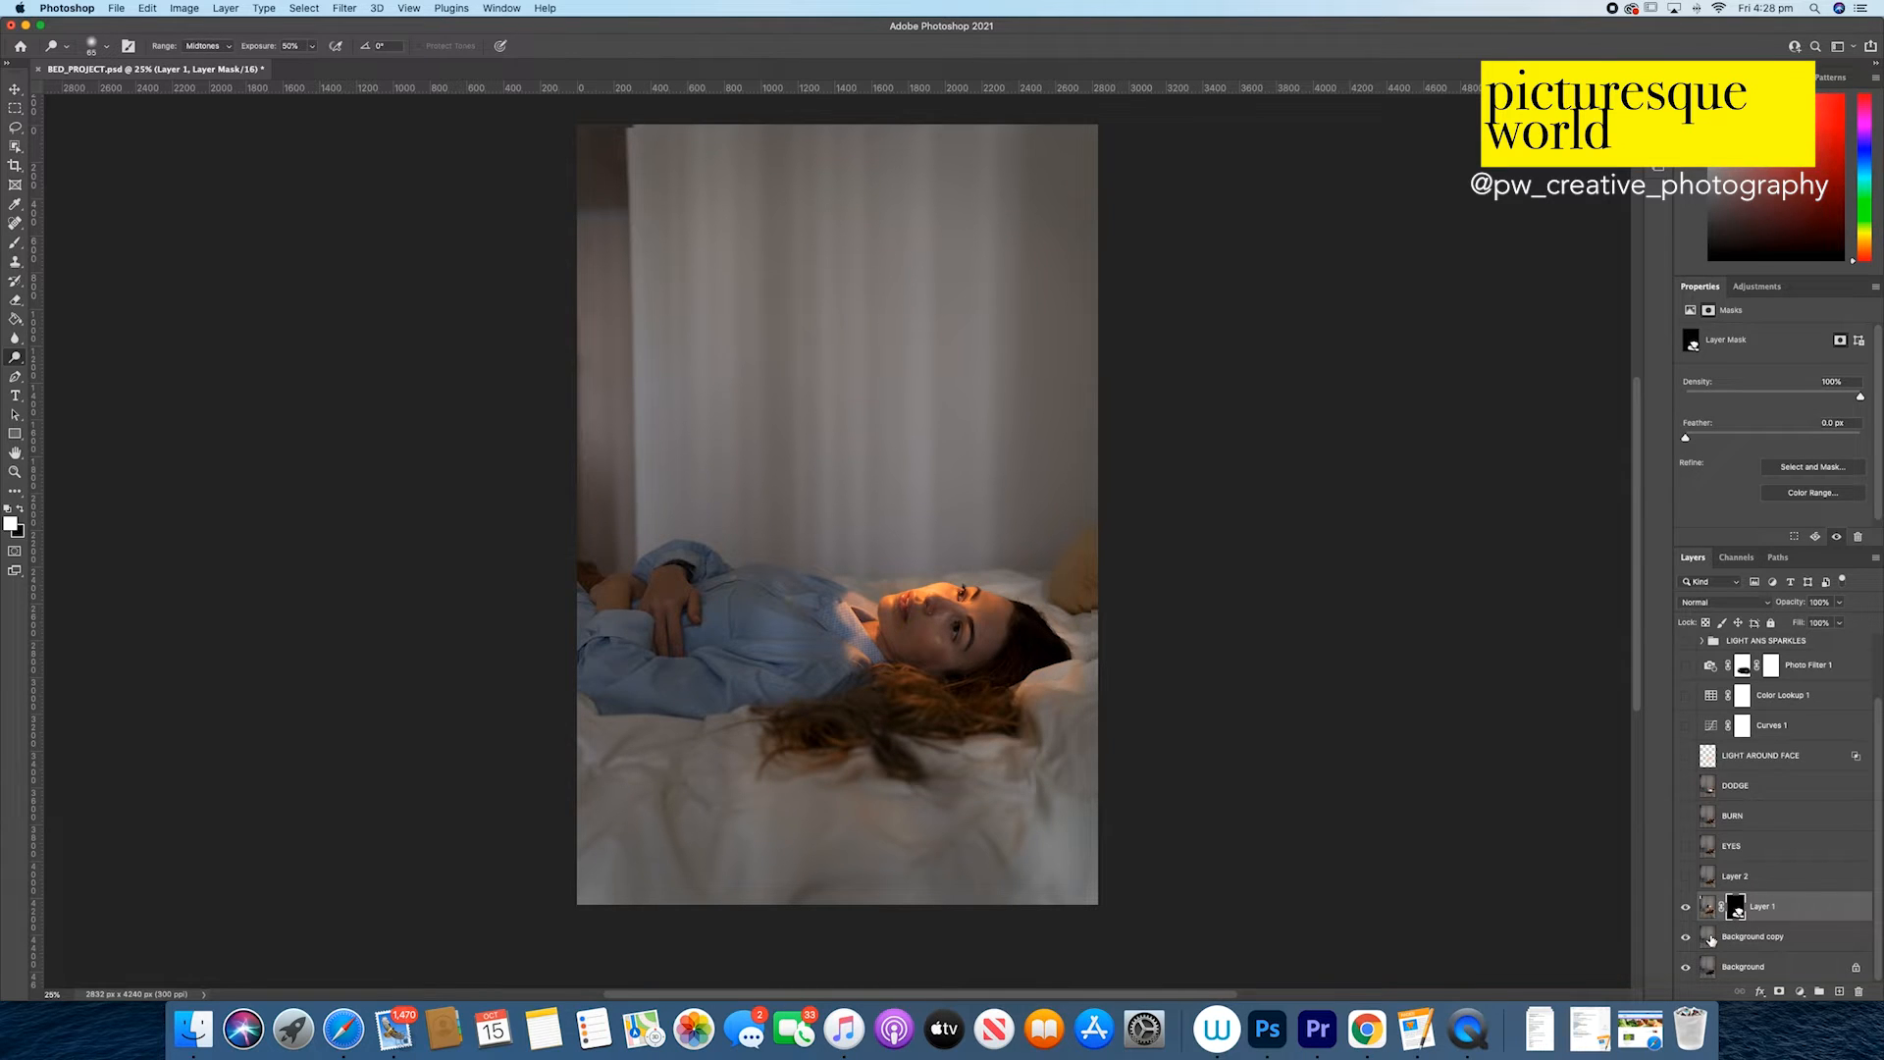
Step: Compare the image with and without Layer 2, keep it visible, and show the EYES layer for inspection
left_click(1687, 877)
left_click(1687, 878)
left_click(1687, 878)
left_click(1687, 878)
left_click(1686, 879)
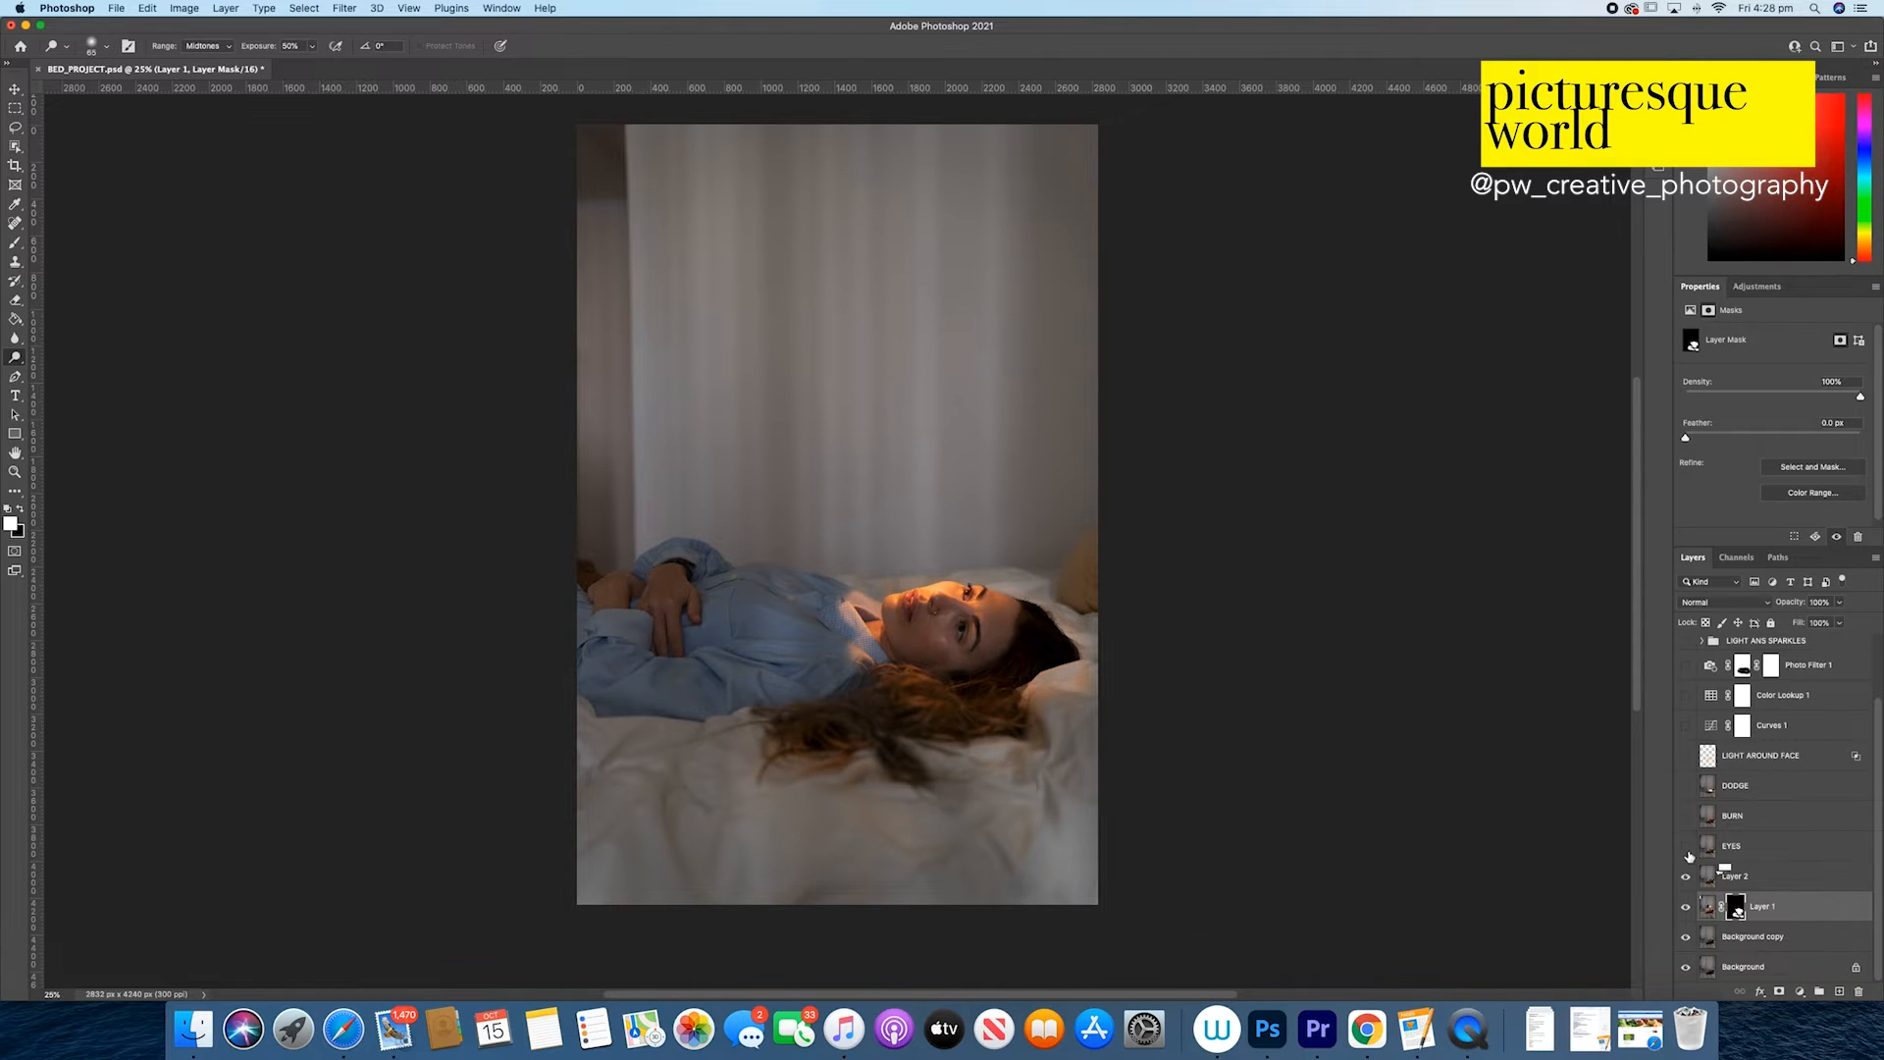
left_click(1687, 851)
left_click(15, 473)
left_click_drag(1001, 604, 724, 585)
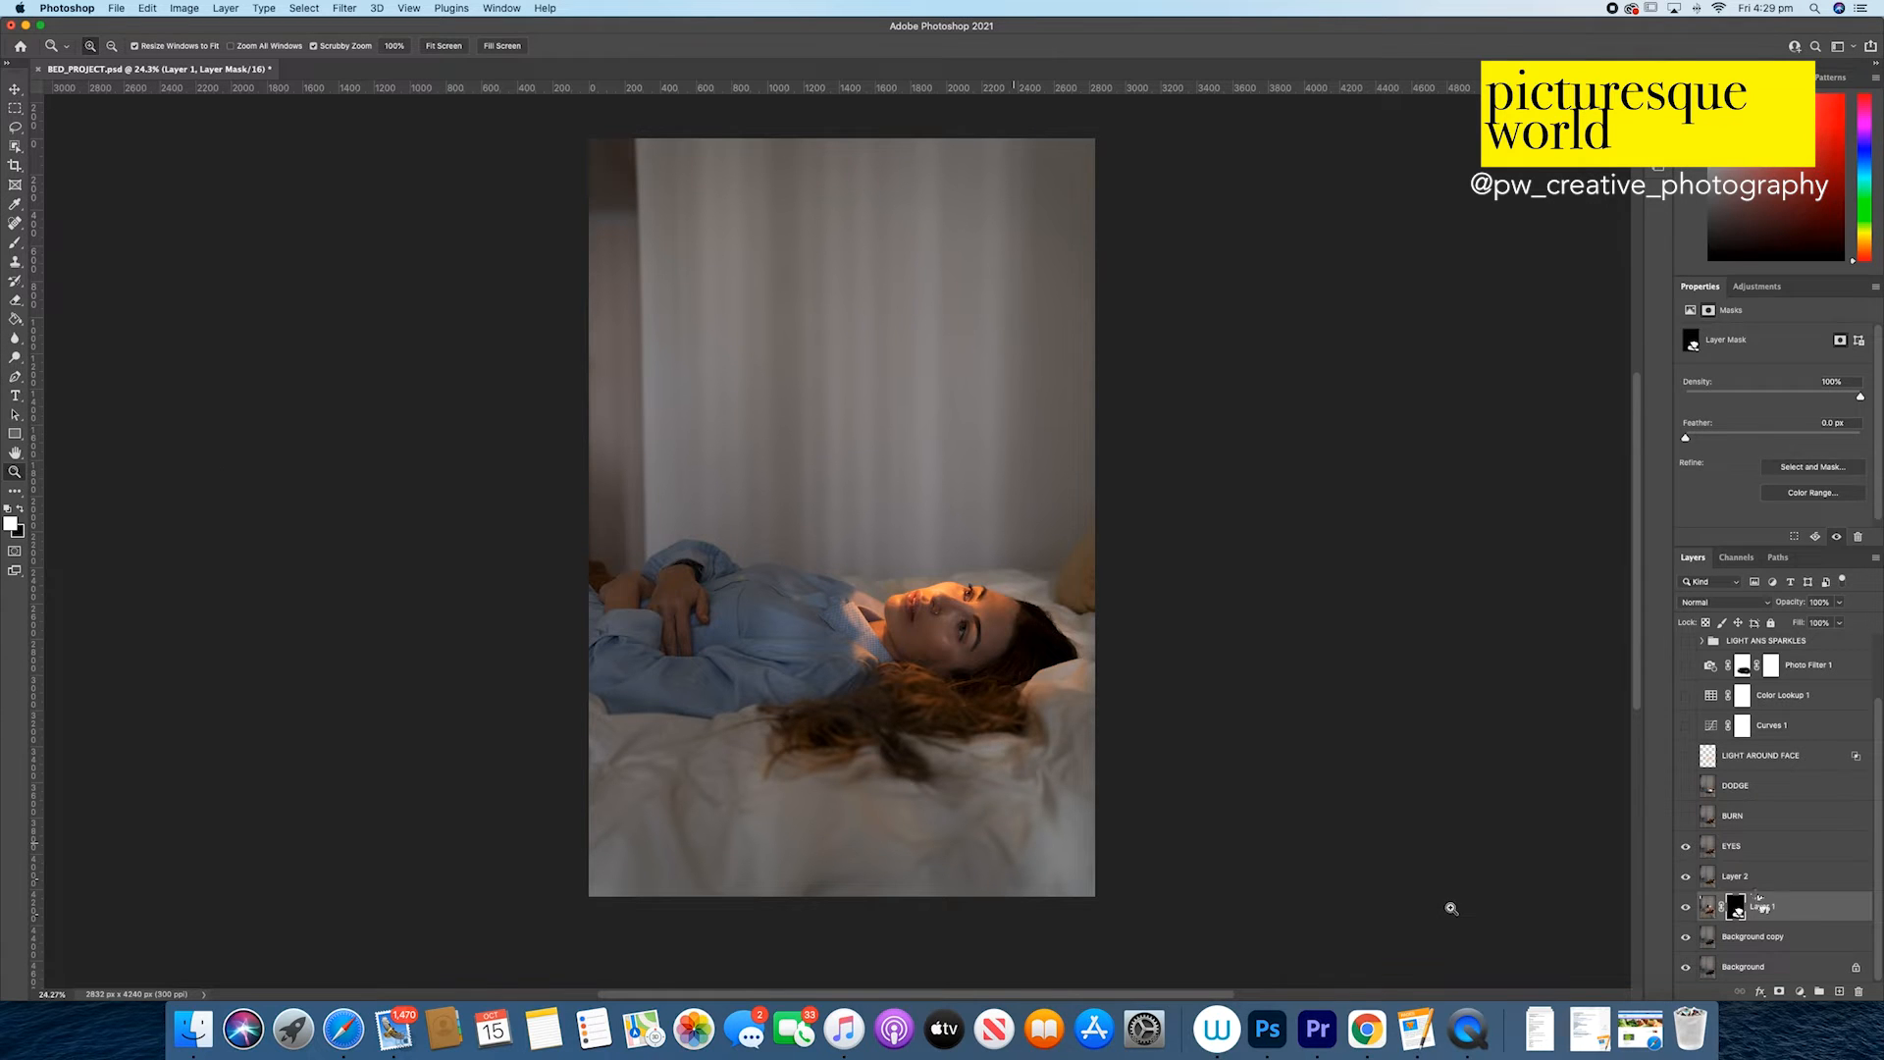
Step: Show the BURN, DODGE and LIGHT AROUND FACE layers, checking their effect on the image
left_click(1685, 815)
left_click(1685, 815)
left_click(1686, 818)
left_click(1685, 786)
left_click(1687, 756)
left_click(1687, 757)
left_click(1686, 756)
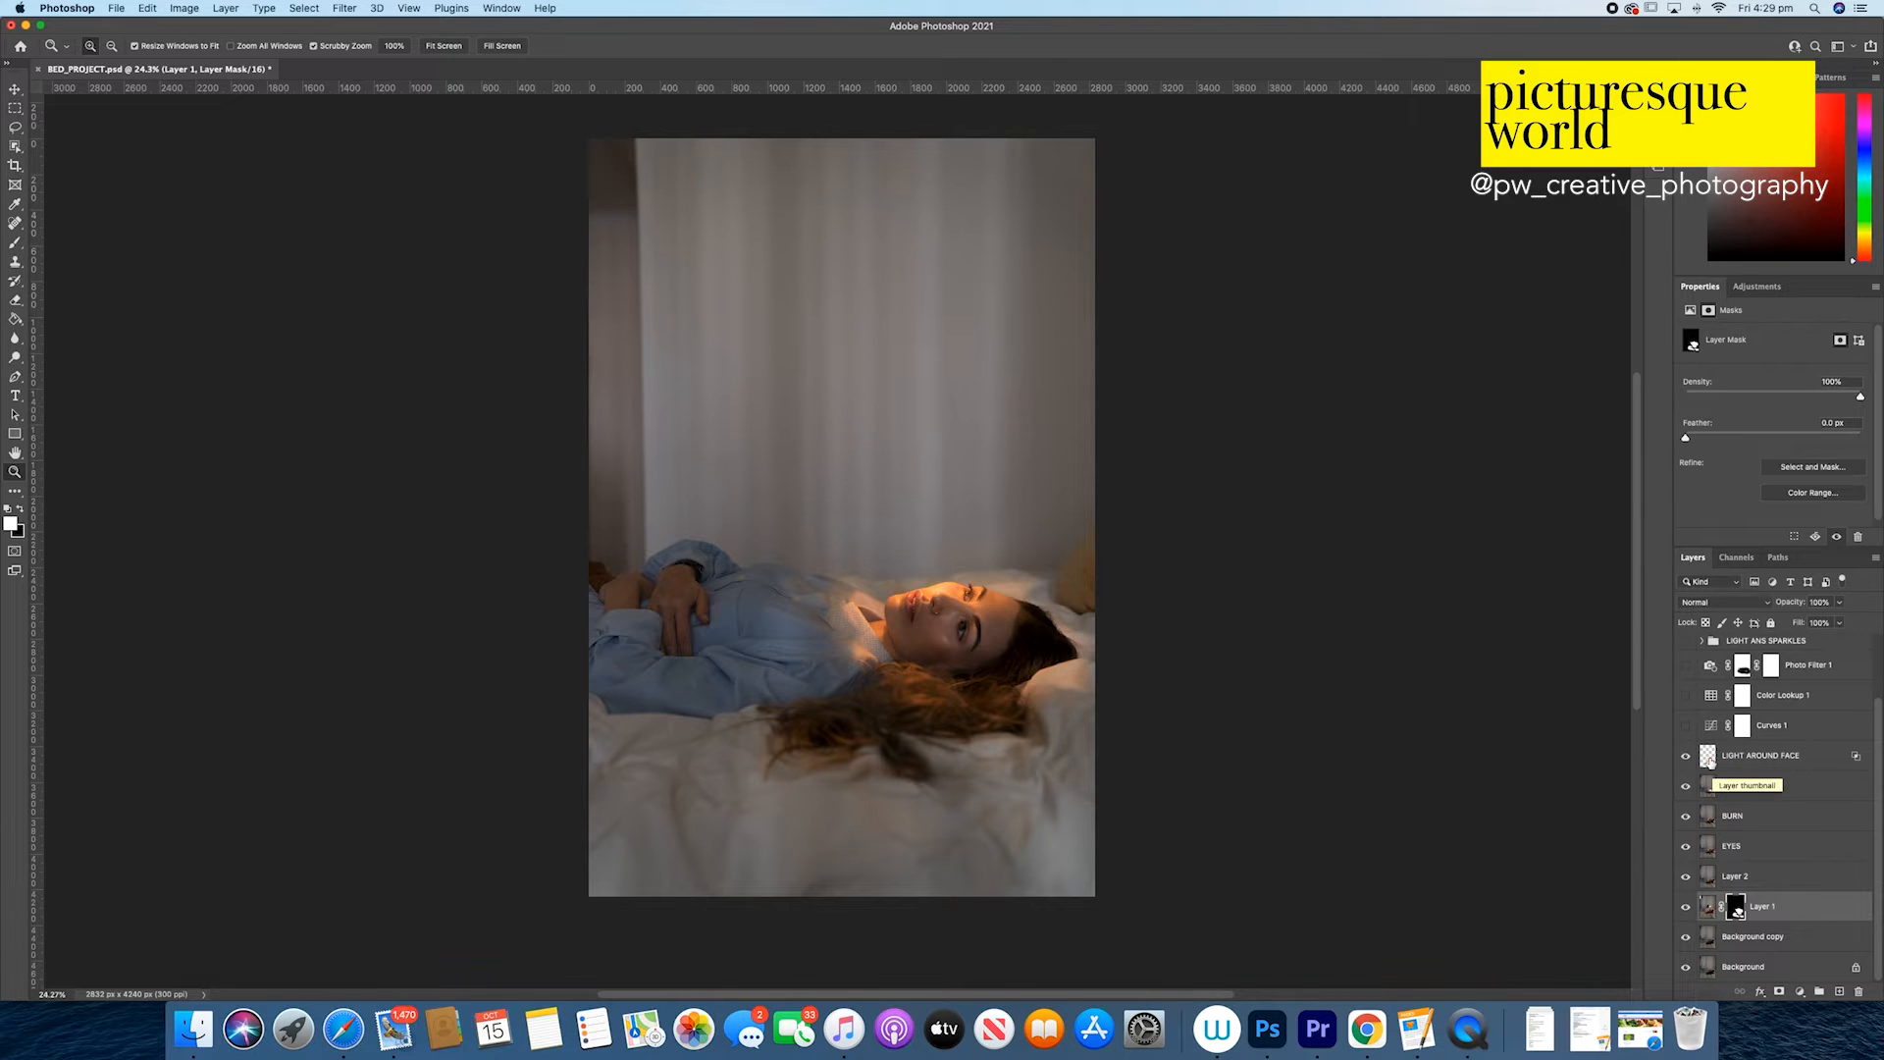
Step: Try moving and splitting the underlying-layer shadow sliders in the Blend If options of the LIGHT AROUND FACE layer
double_click(1709, 758)
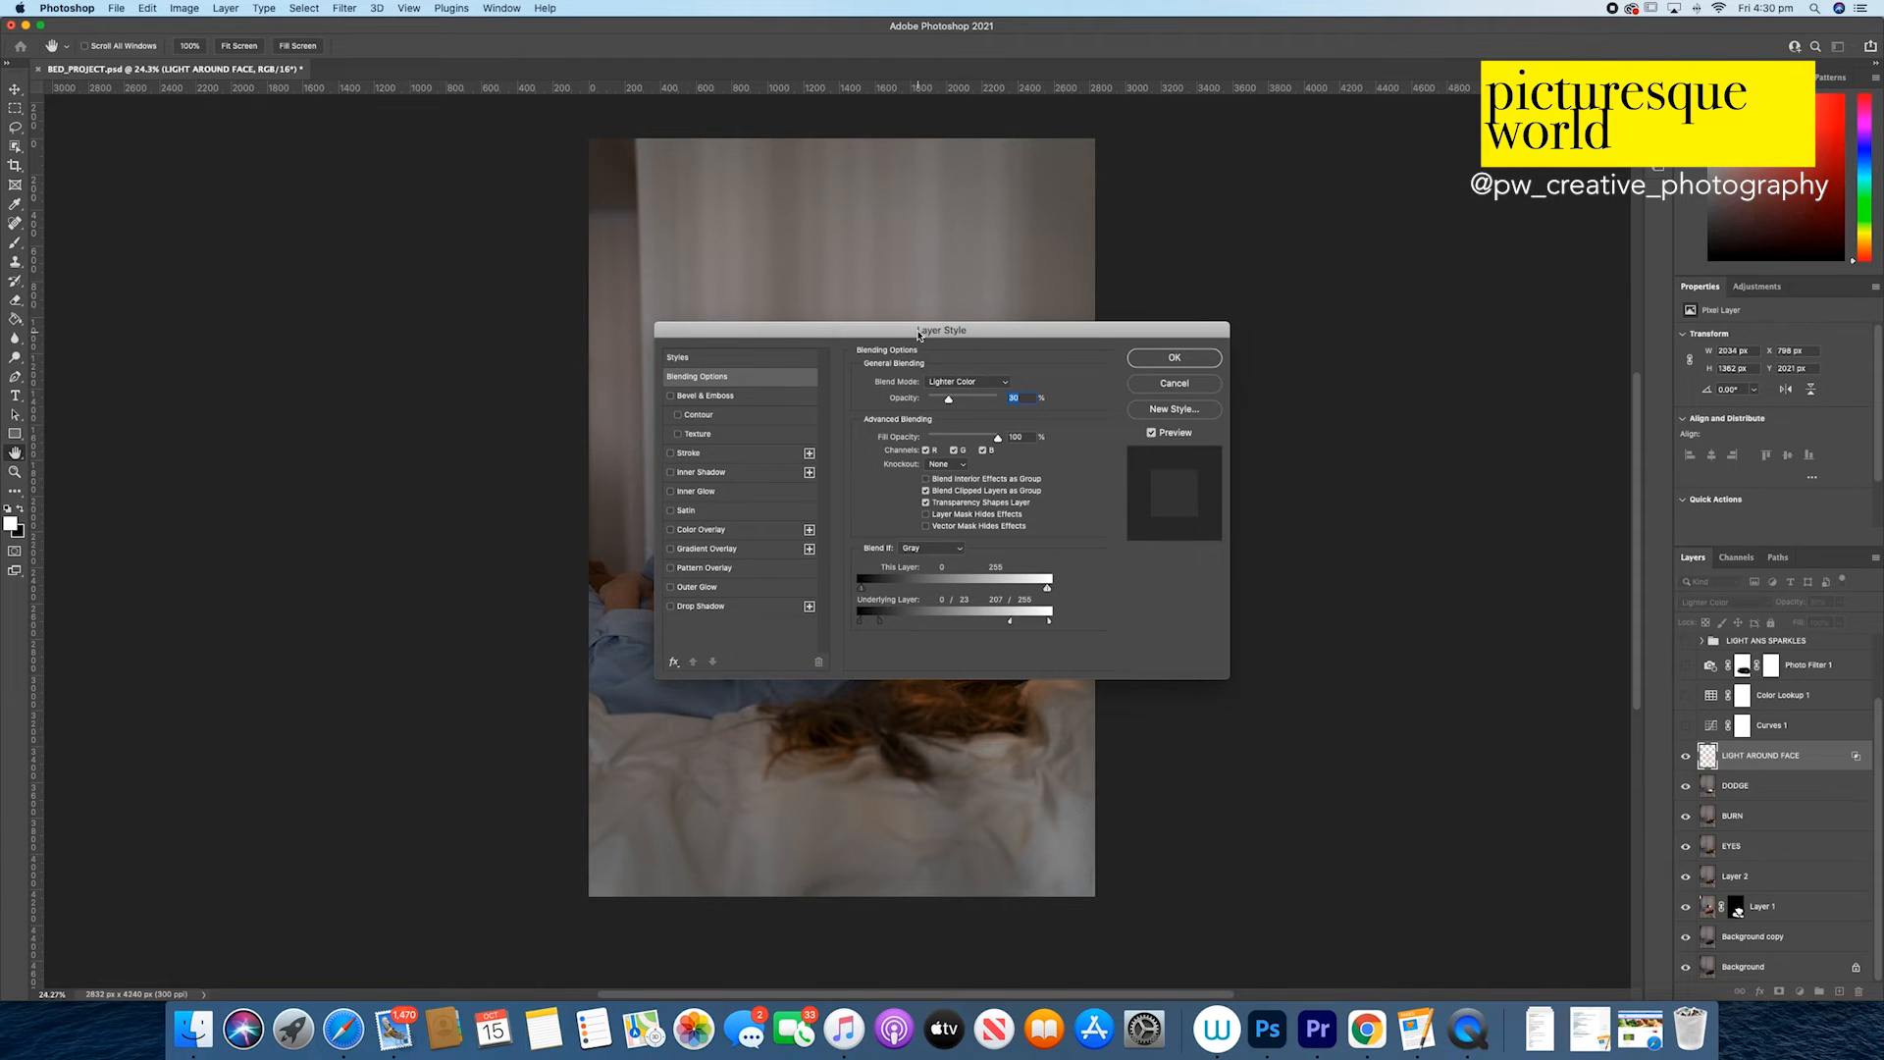
left_click_drag(919, 334, 1431, 329)
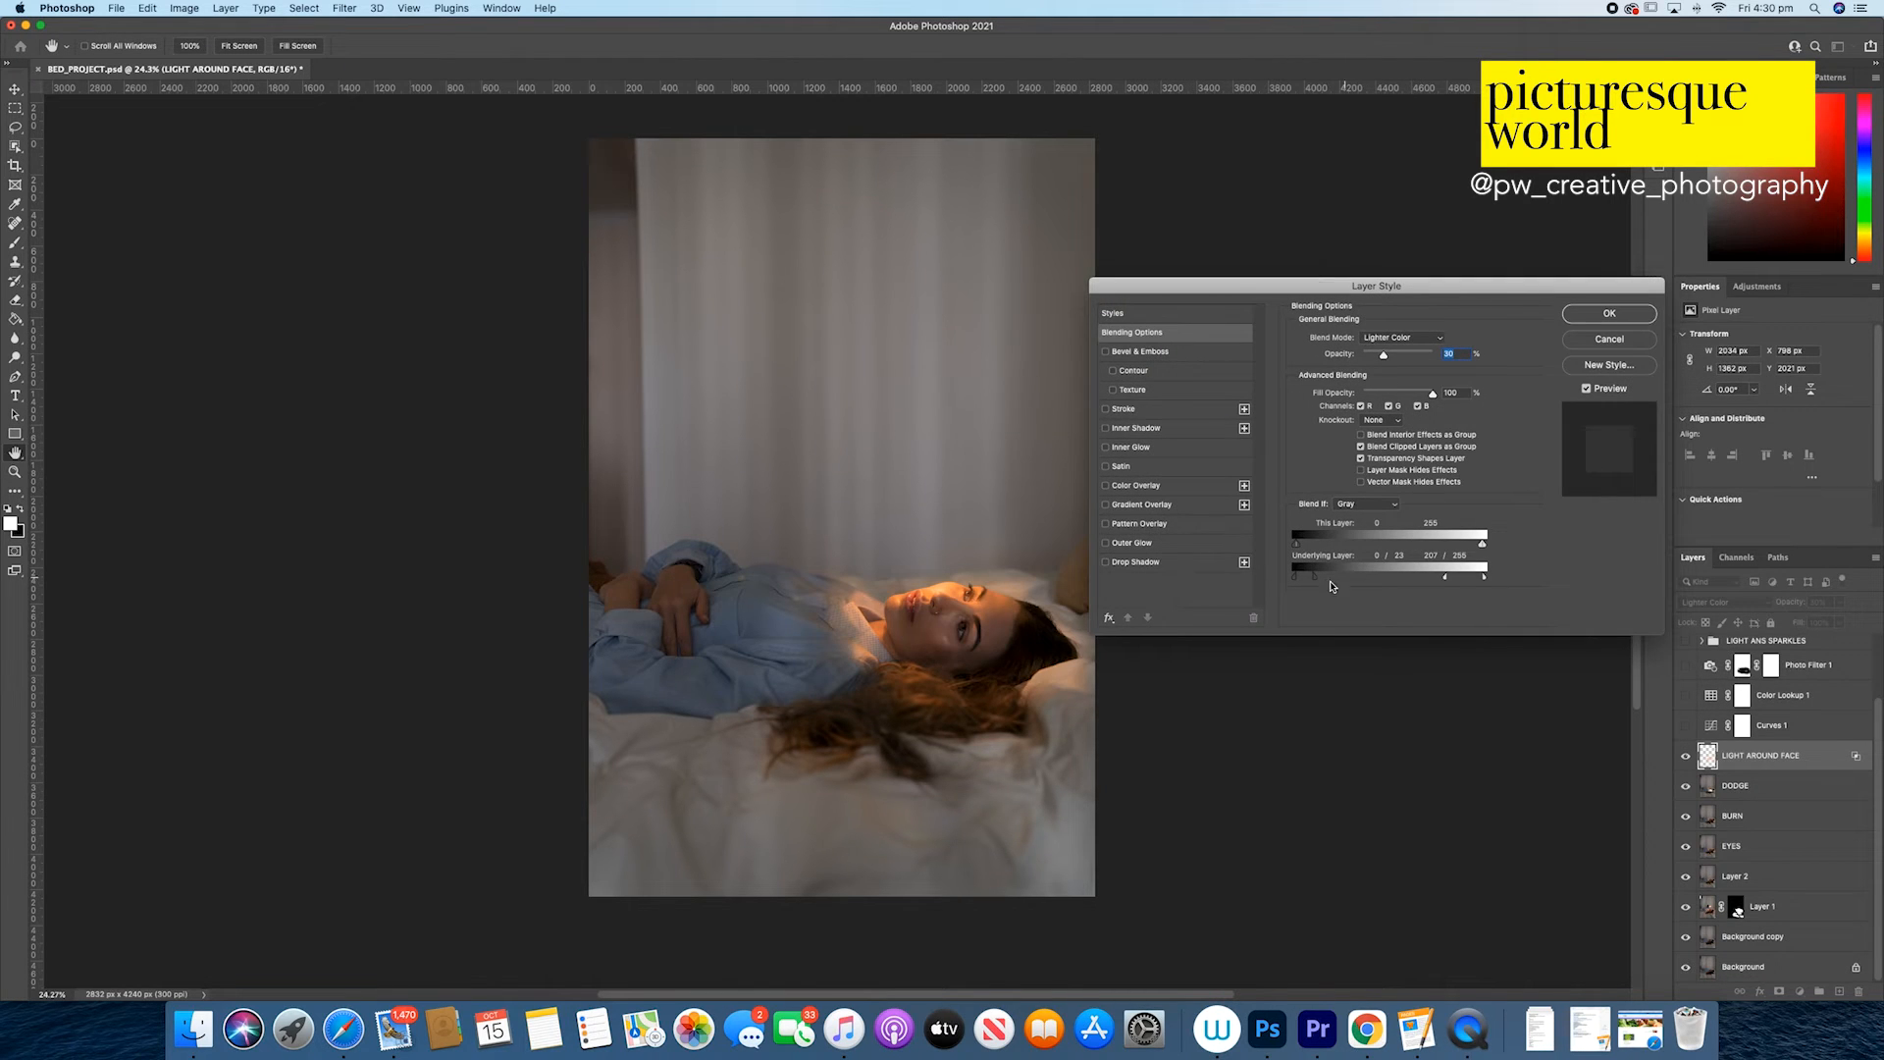
left_click_drag(1318, 580, 1297, 581)
left_click_drag(1298, 583, 1298, 580)
key("alt")
left_click_drag(1301, 583, 1303, 581)
left_click_drag(1315, 578, 1297, 578)
left_click_drag(1296, 576, 1311, 582)
left_click(1634, 324)
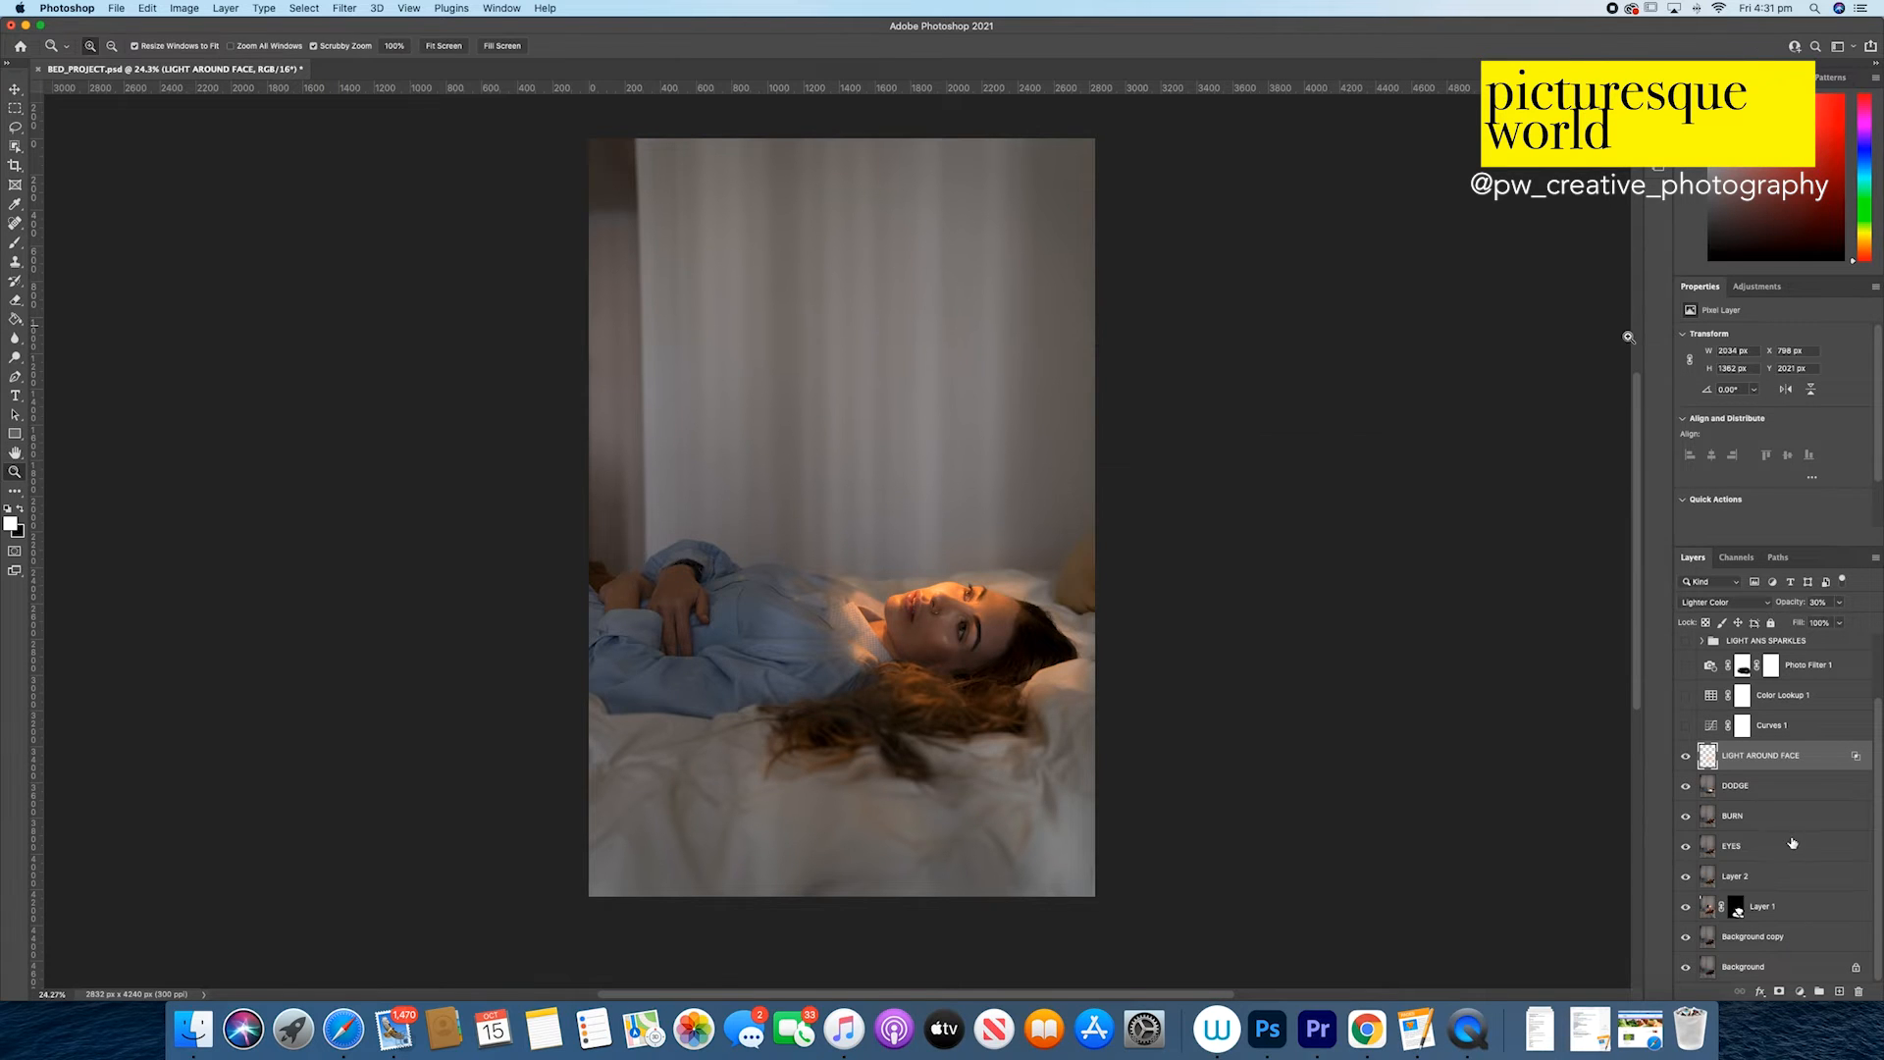
Step: Show the Curves 1 adjustment layer and display its curve settings
left_click(1686, 725)
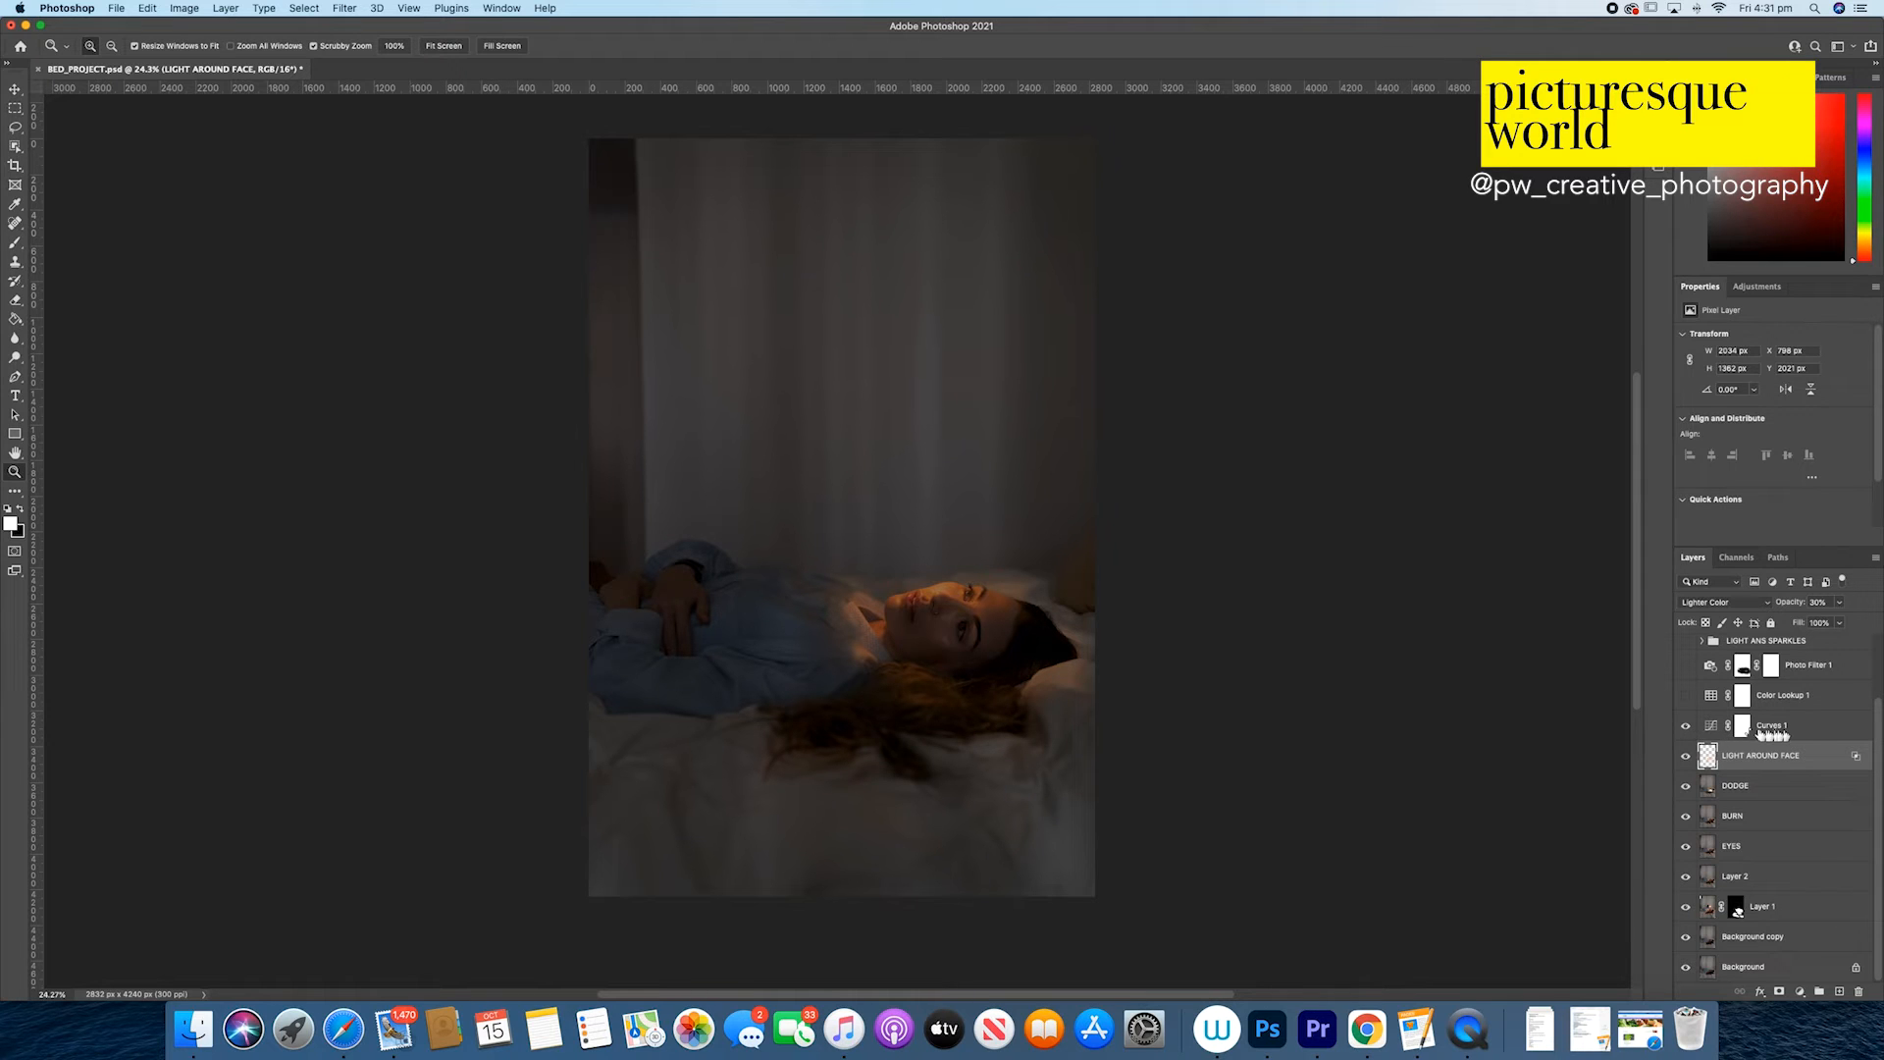
left_click(1743, 728)
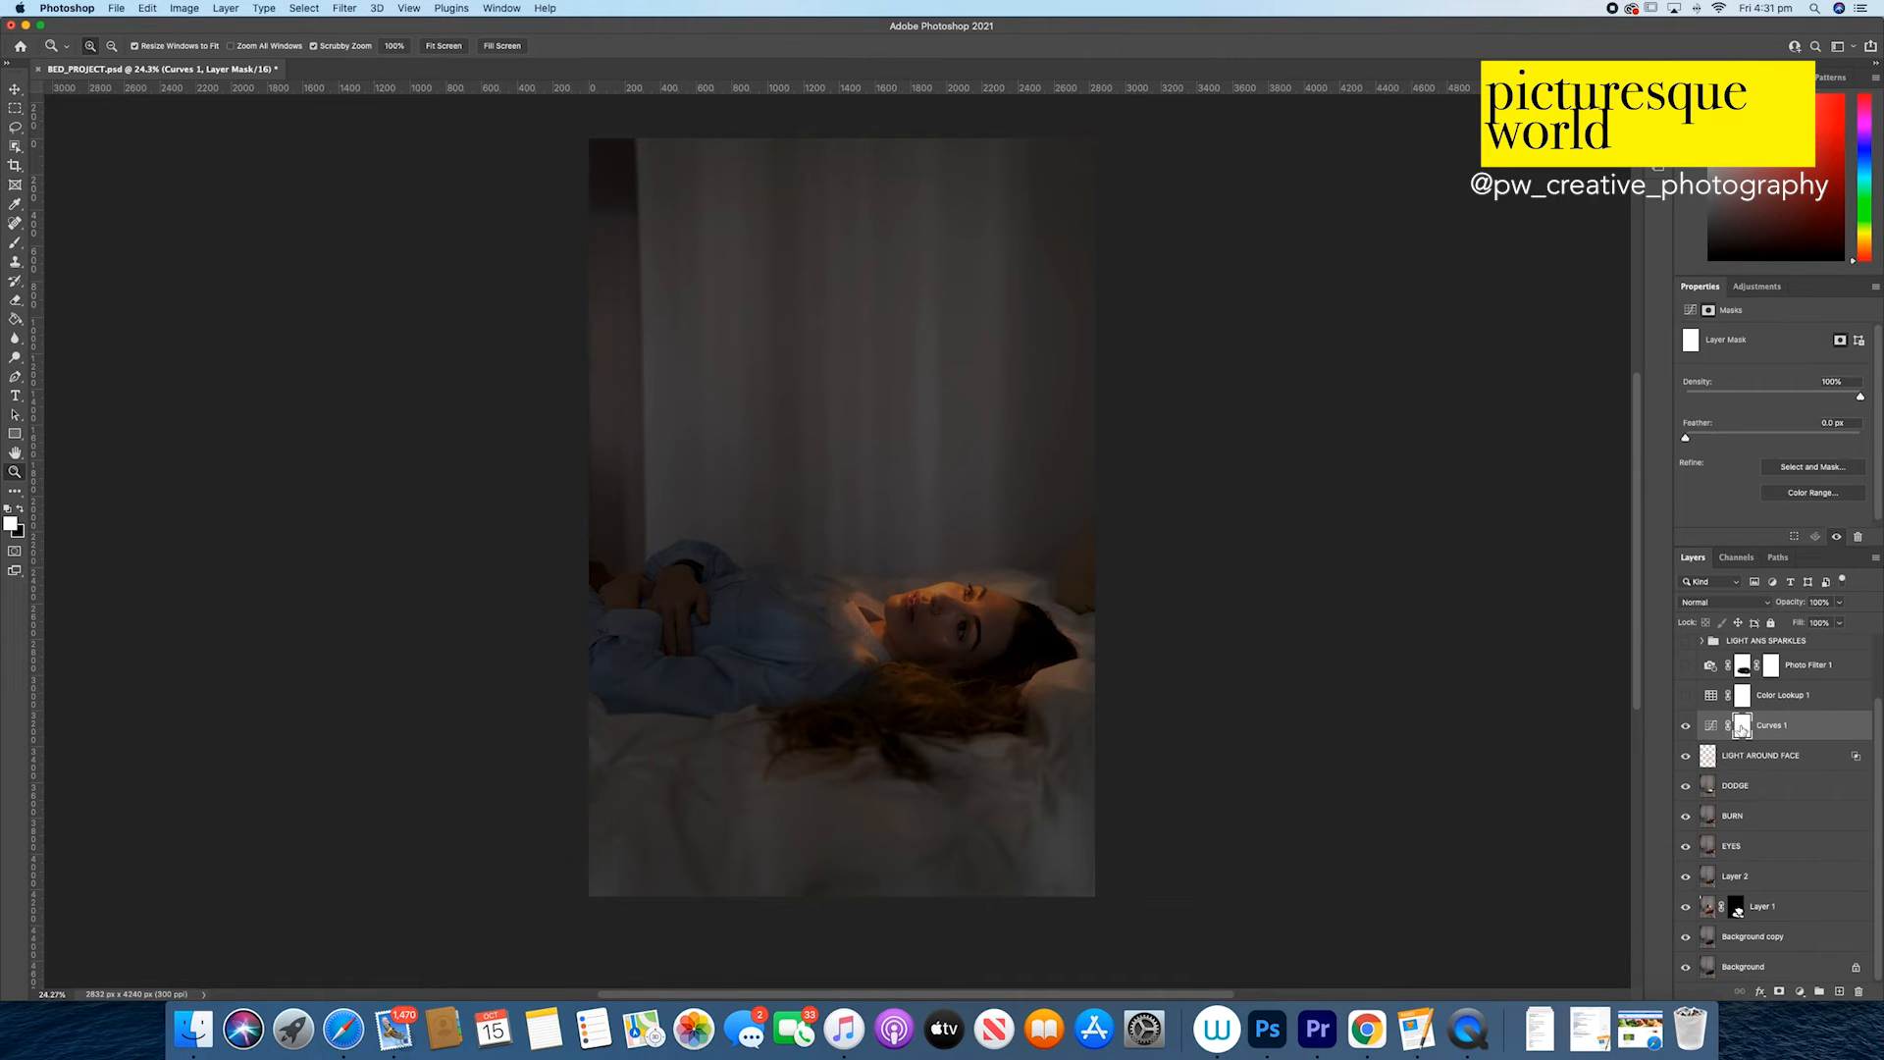
left_click(1711, 726)
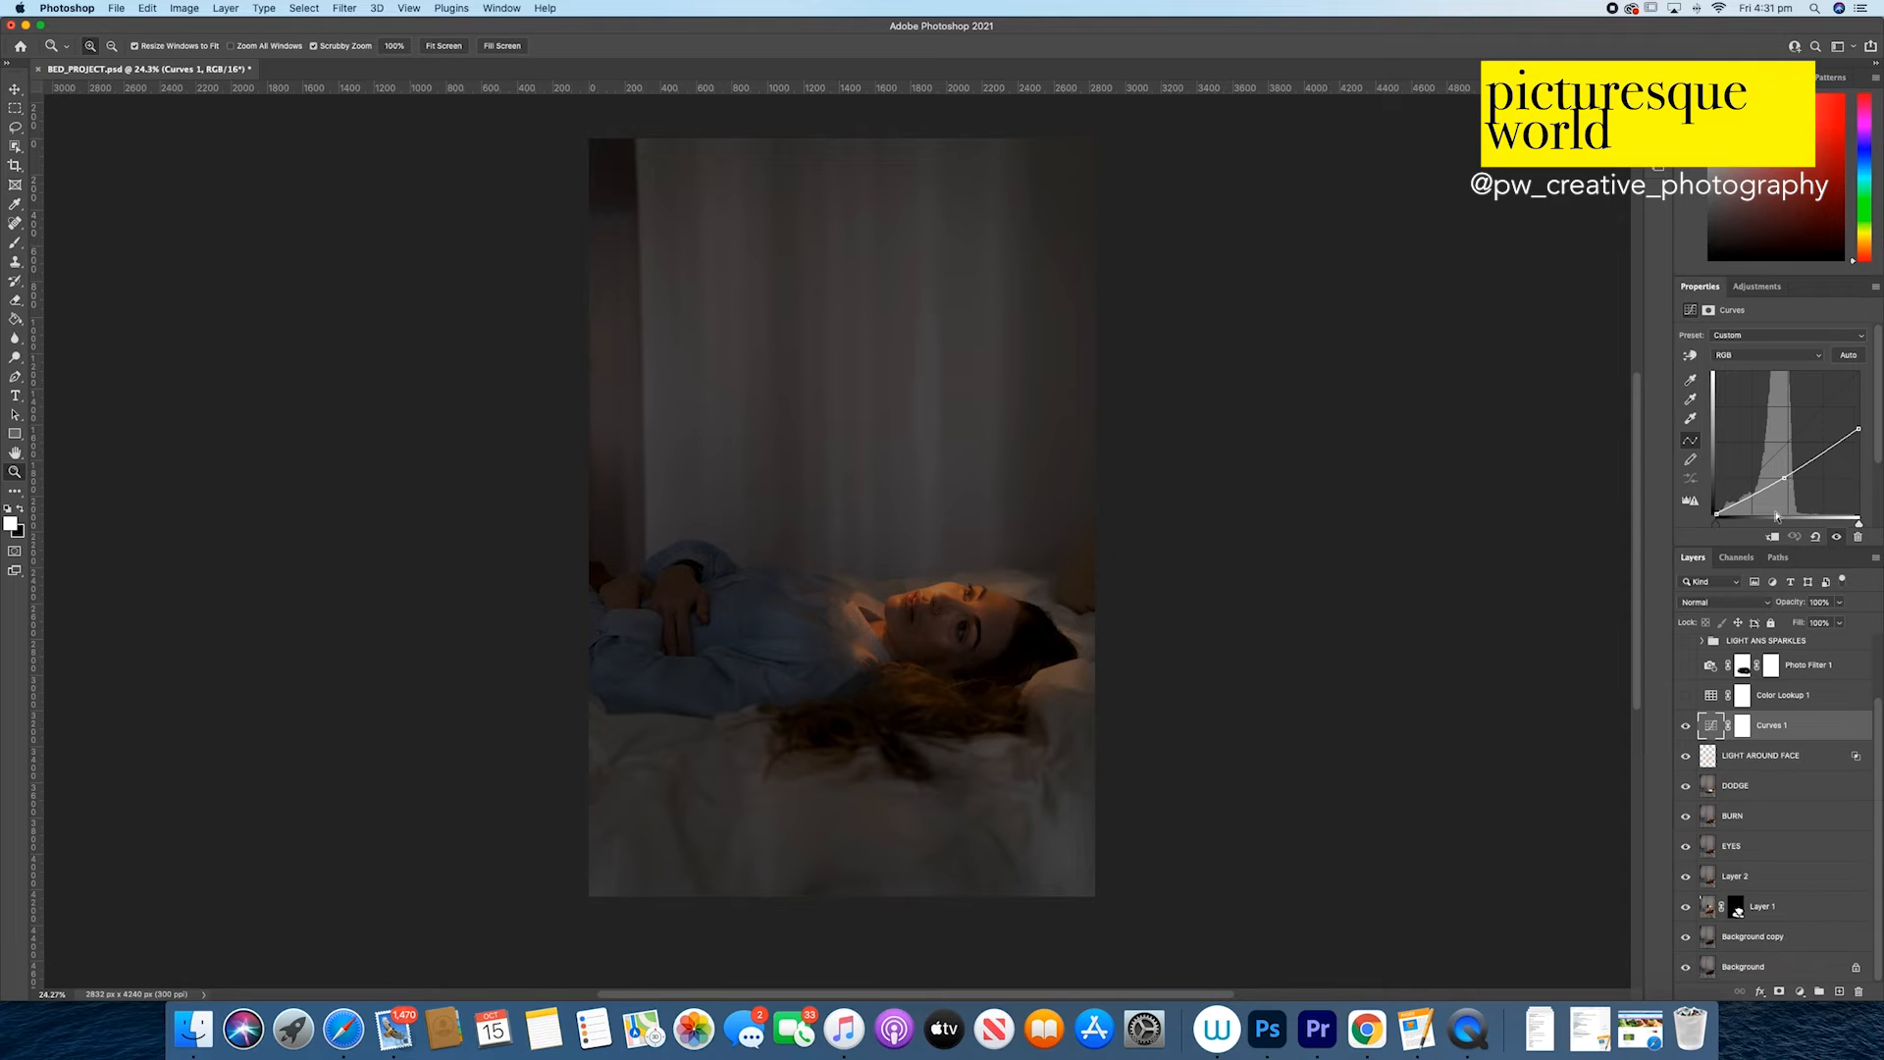
Step: Show the Color Lookup 1 adjustment layer and display its 3DLUT settings
left_click(1686, 701)
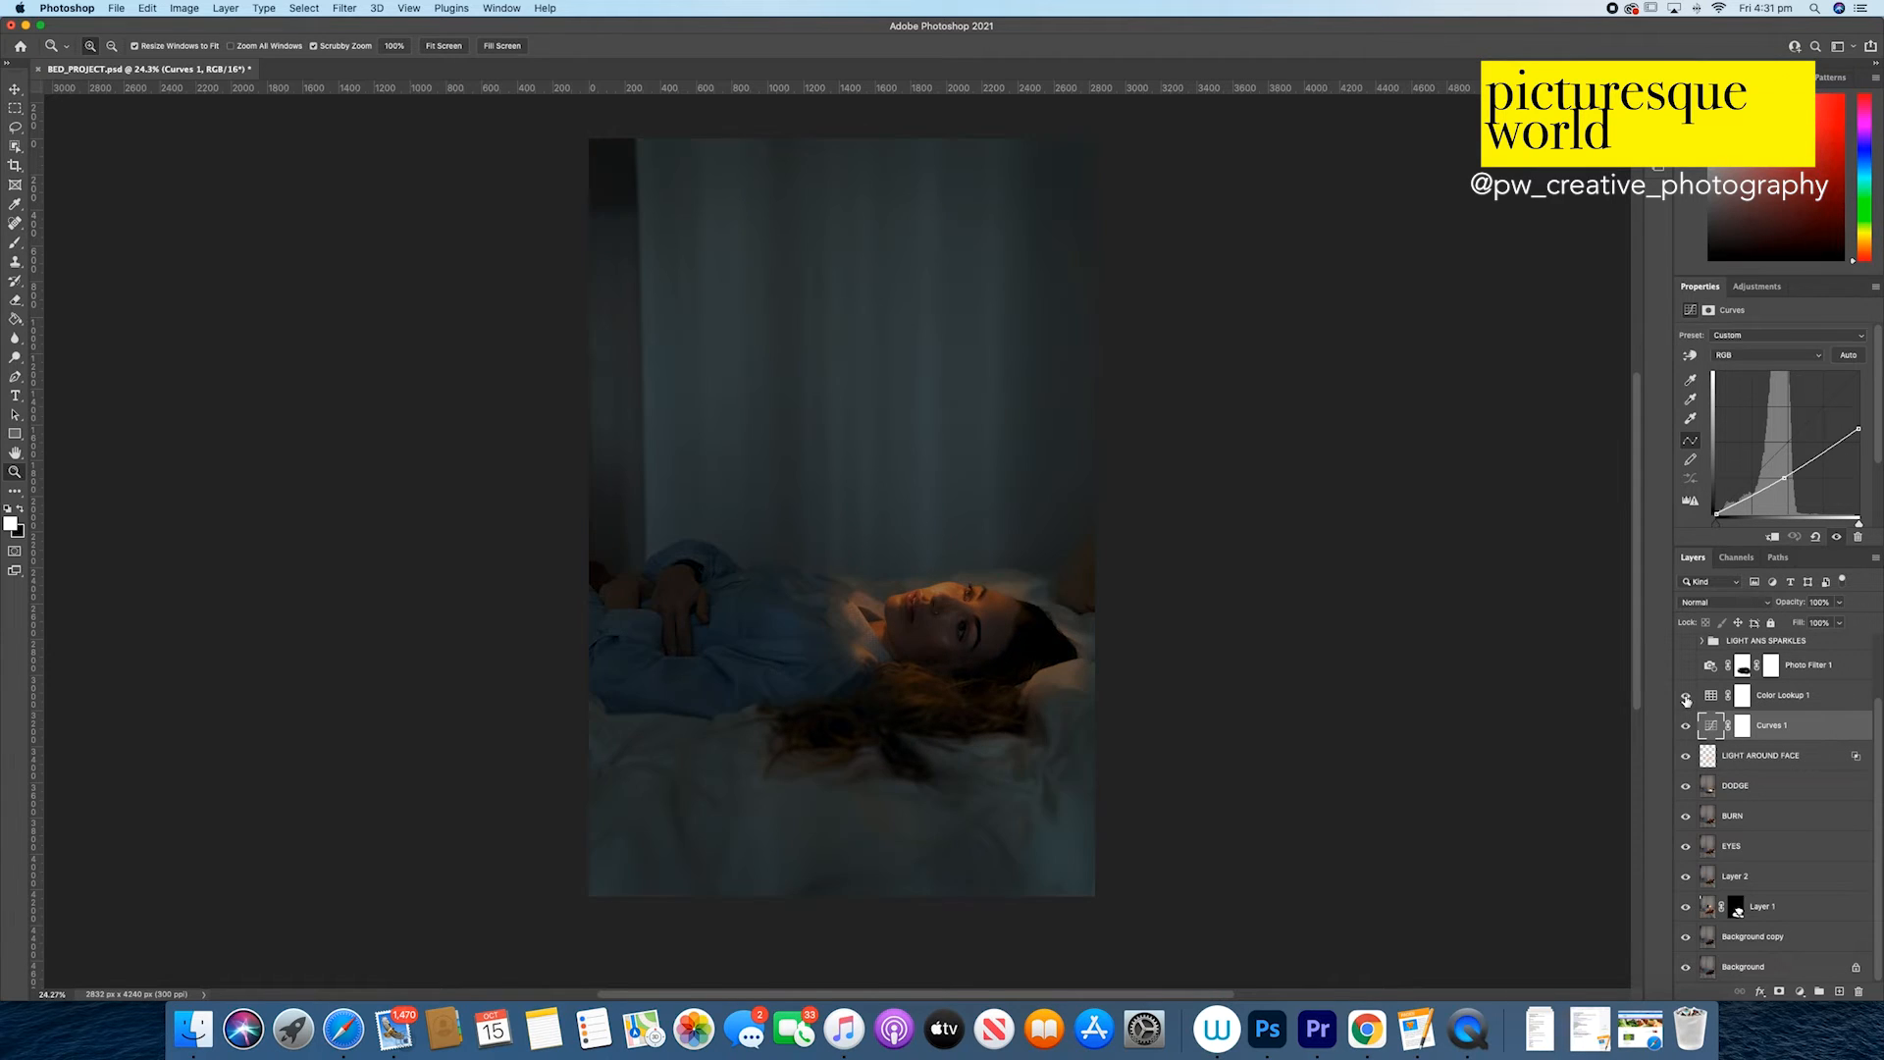
left_click(1794, 697)
left_click(1712, 698)
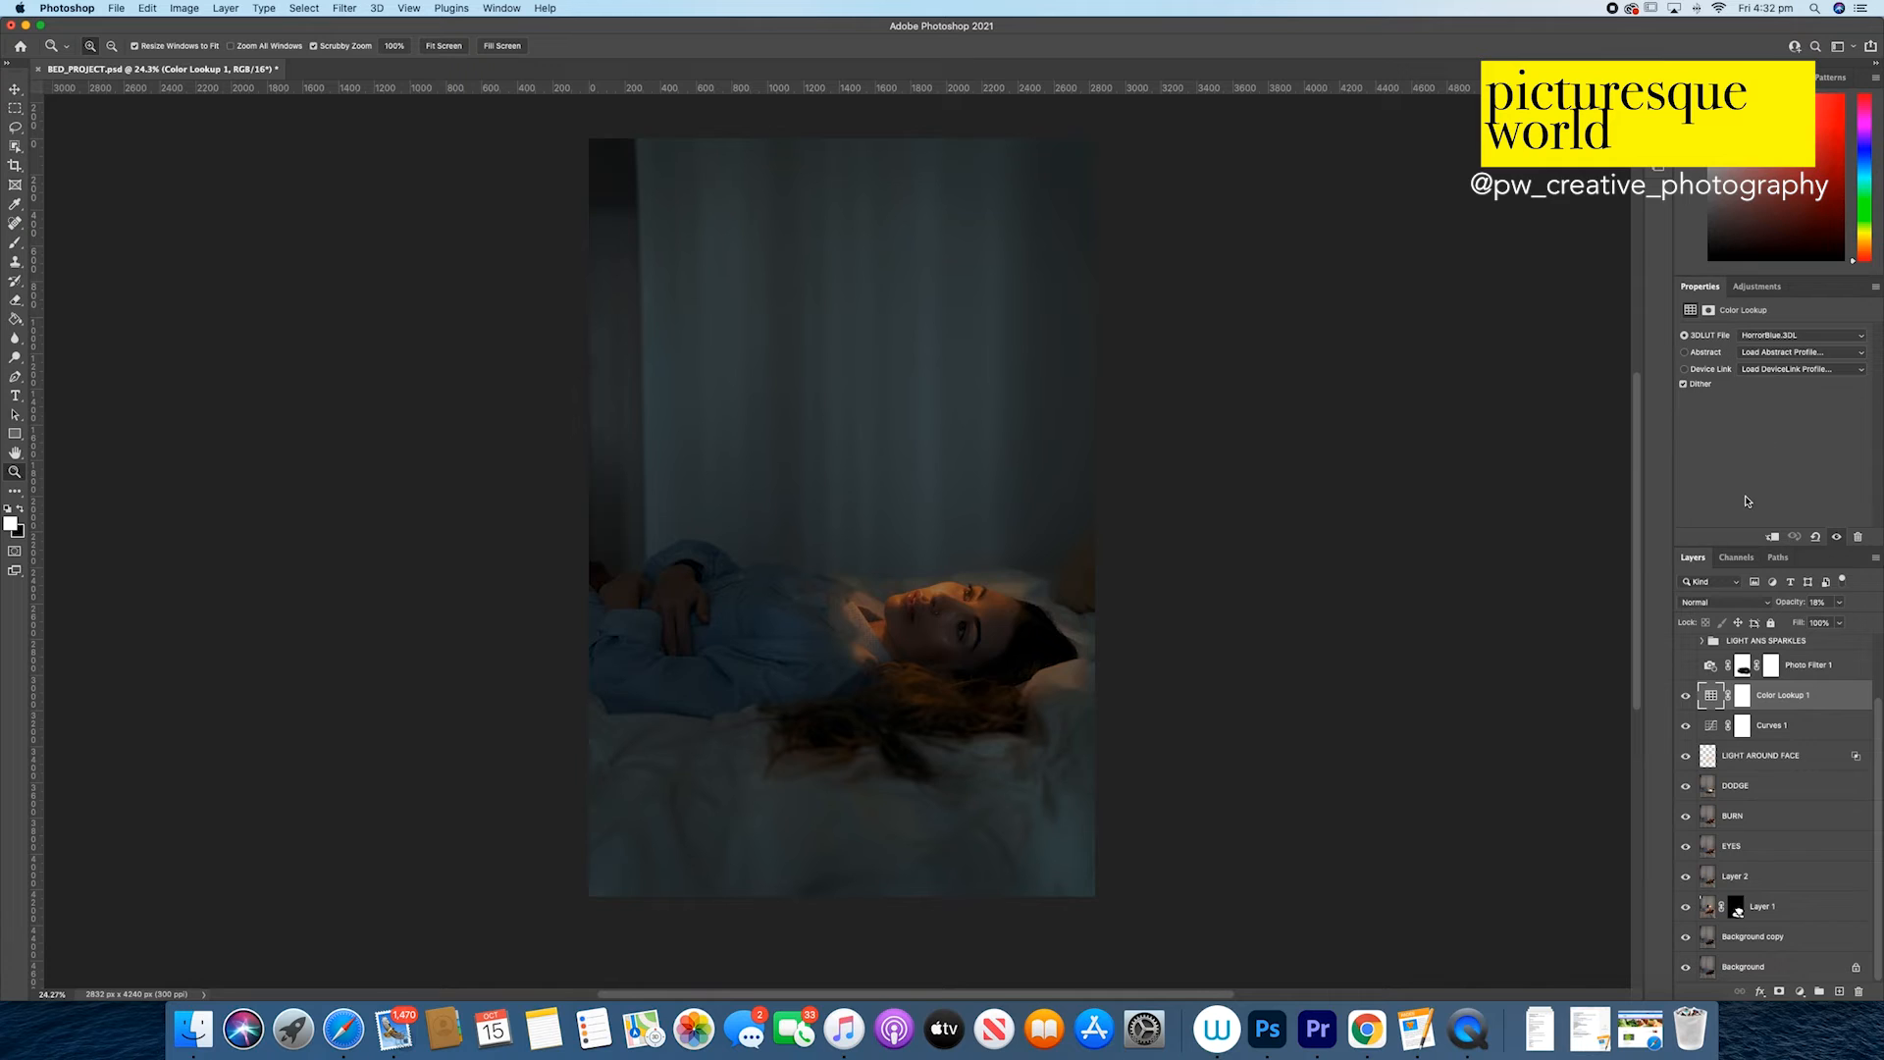
Step: Show the Photo Filter 1 adjustment layer and display its color and density settings
scroll(1780, 738, "up", 2)
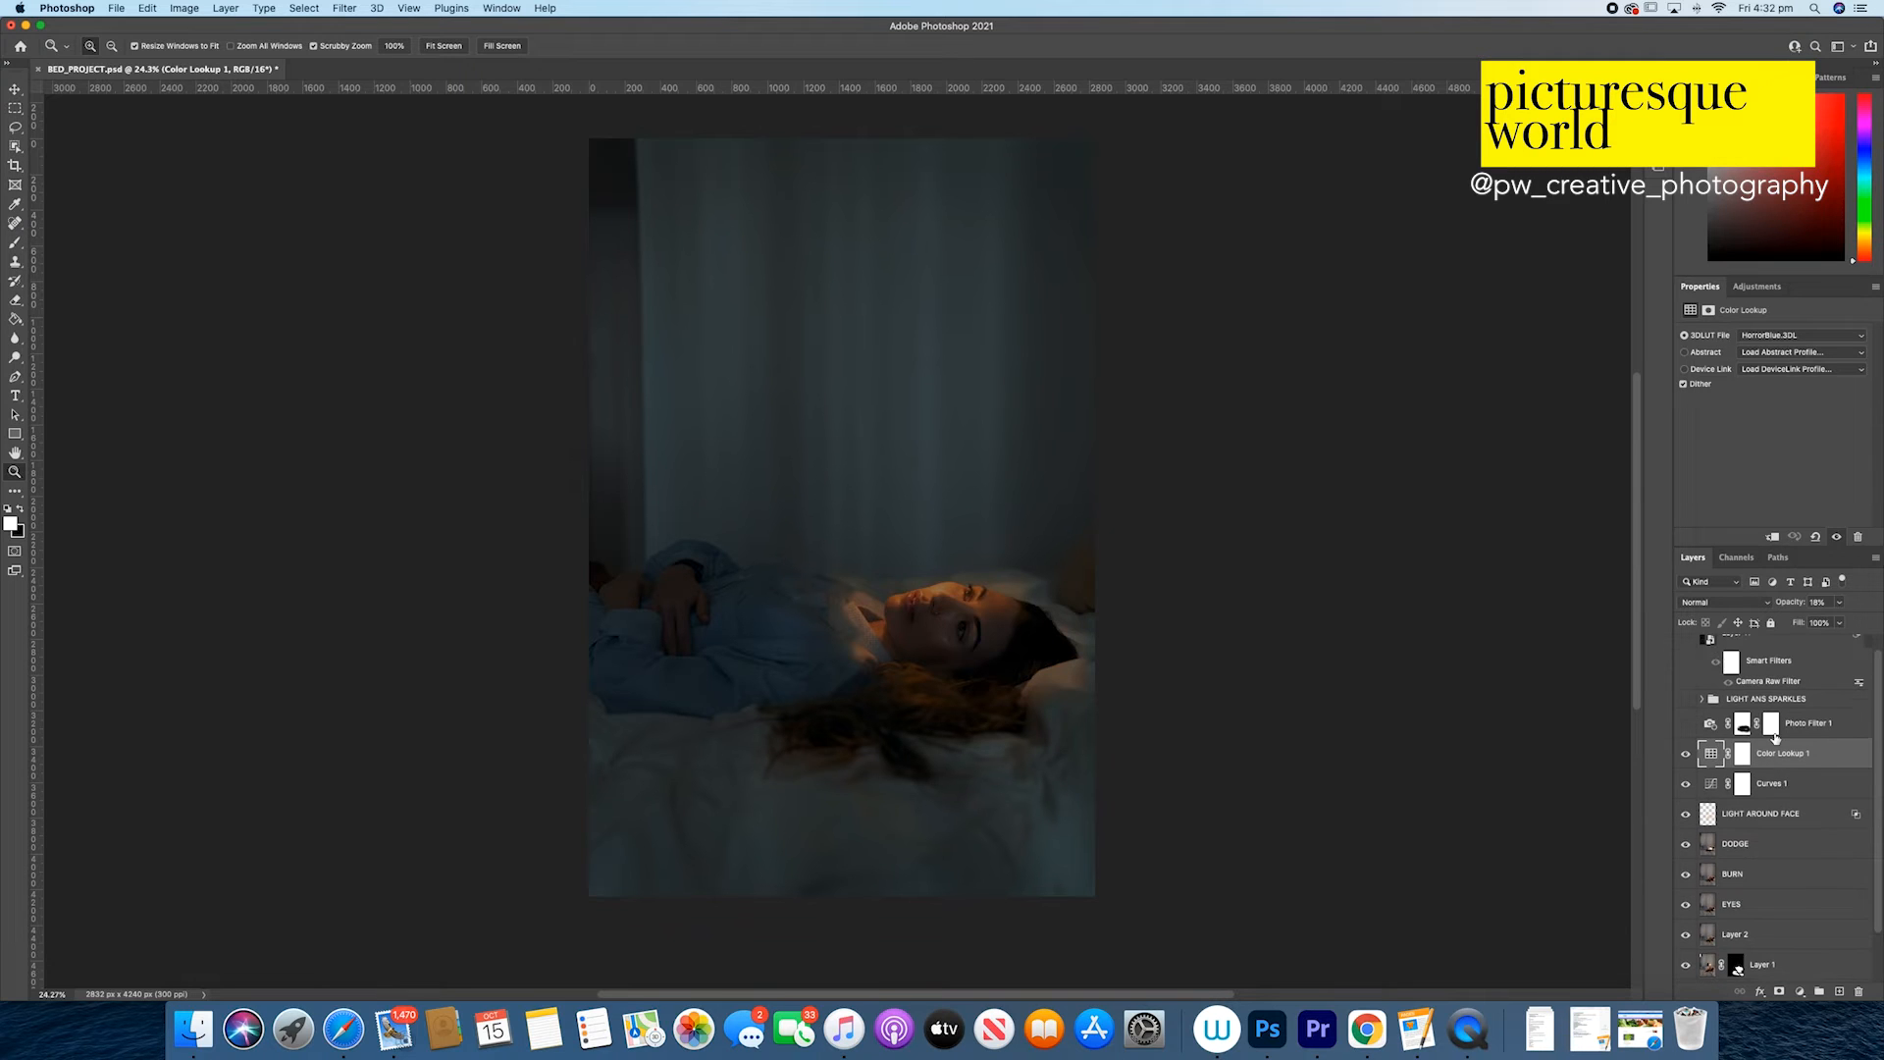
scroll(1775, 738, "up", 1)
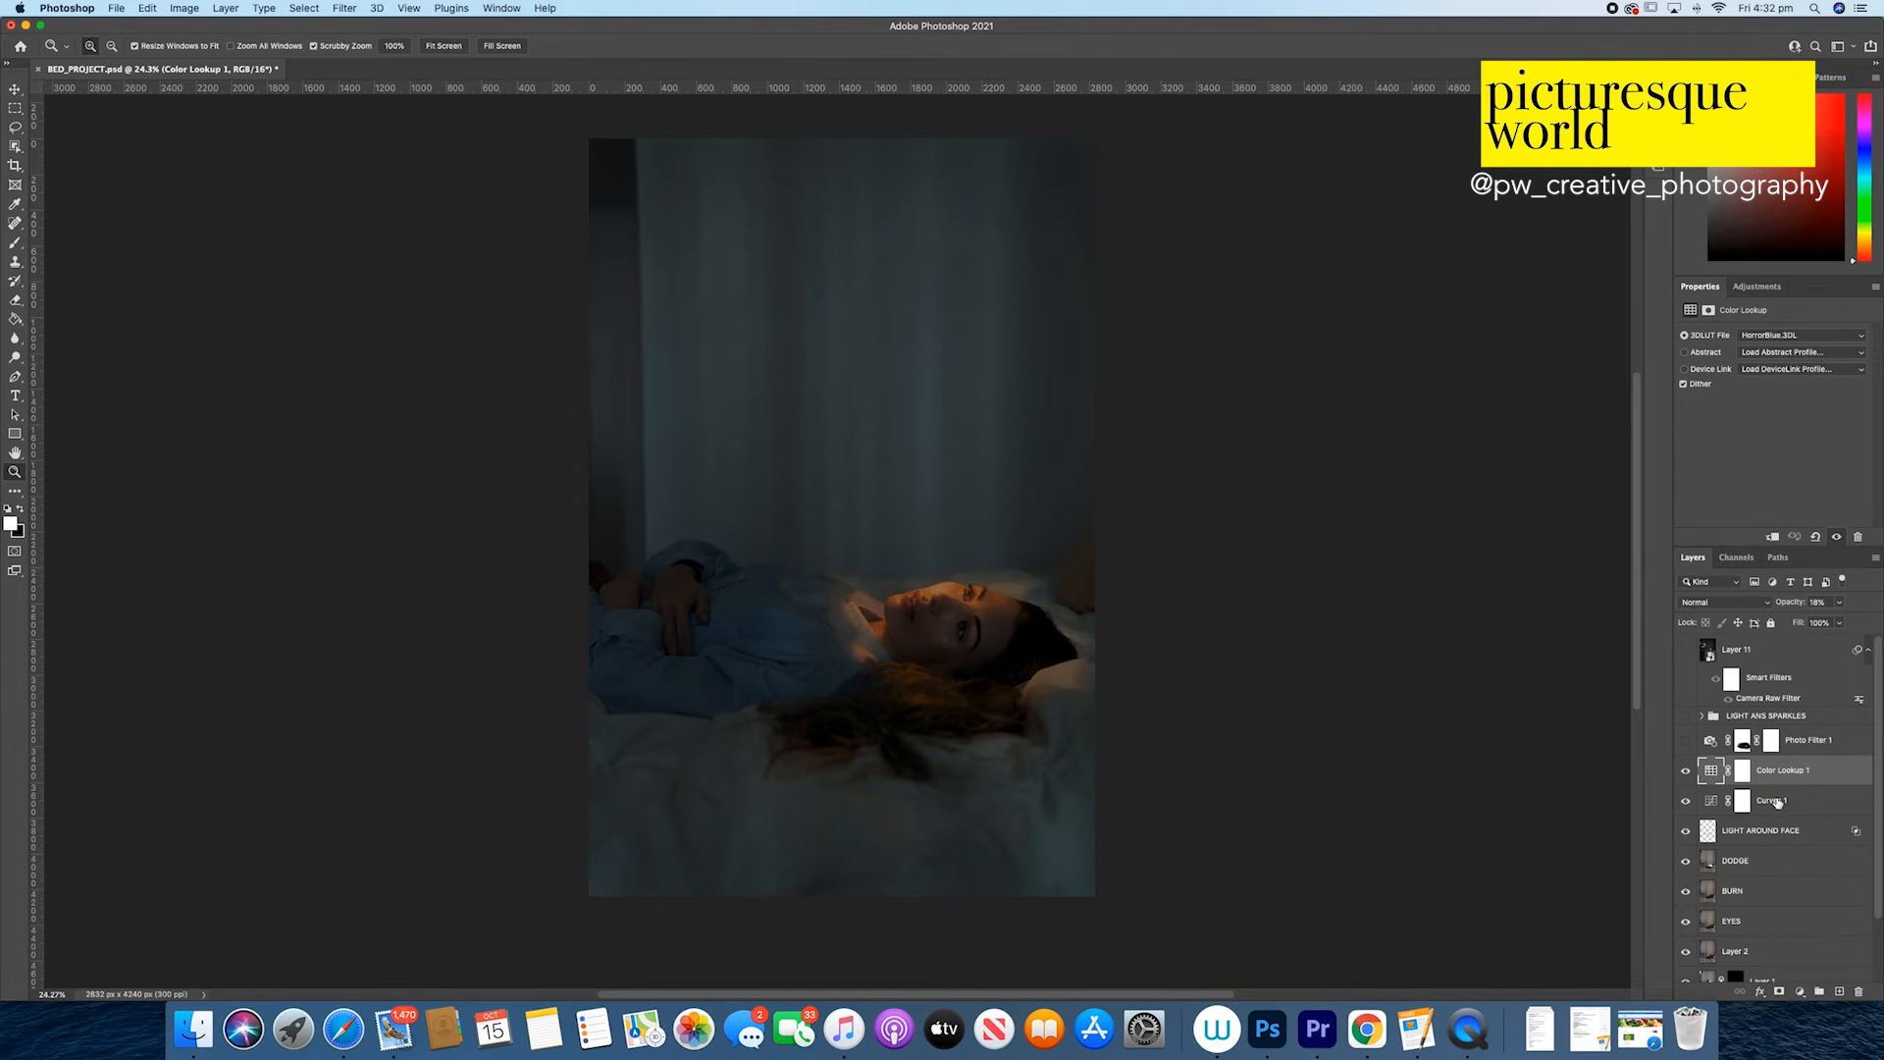
left_click(1686, 741)
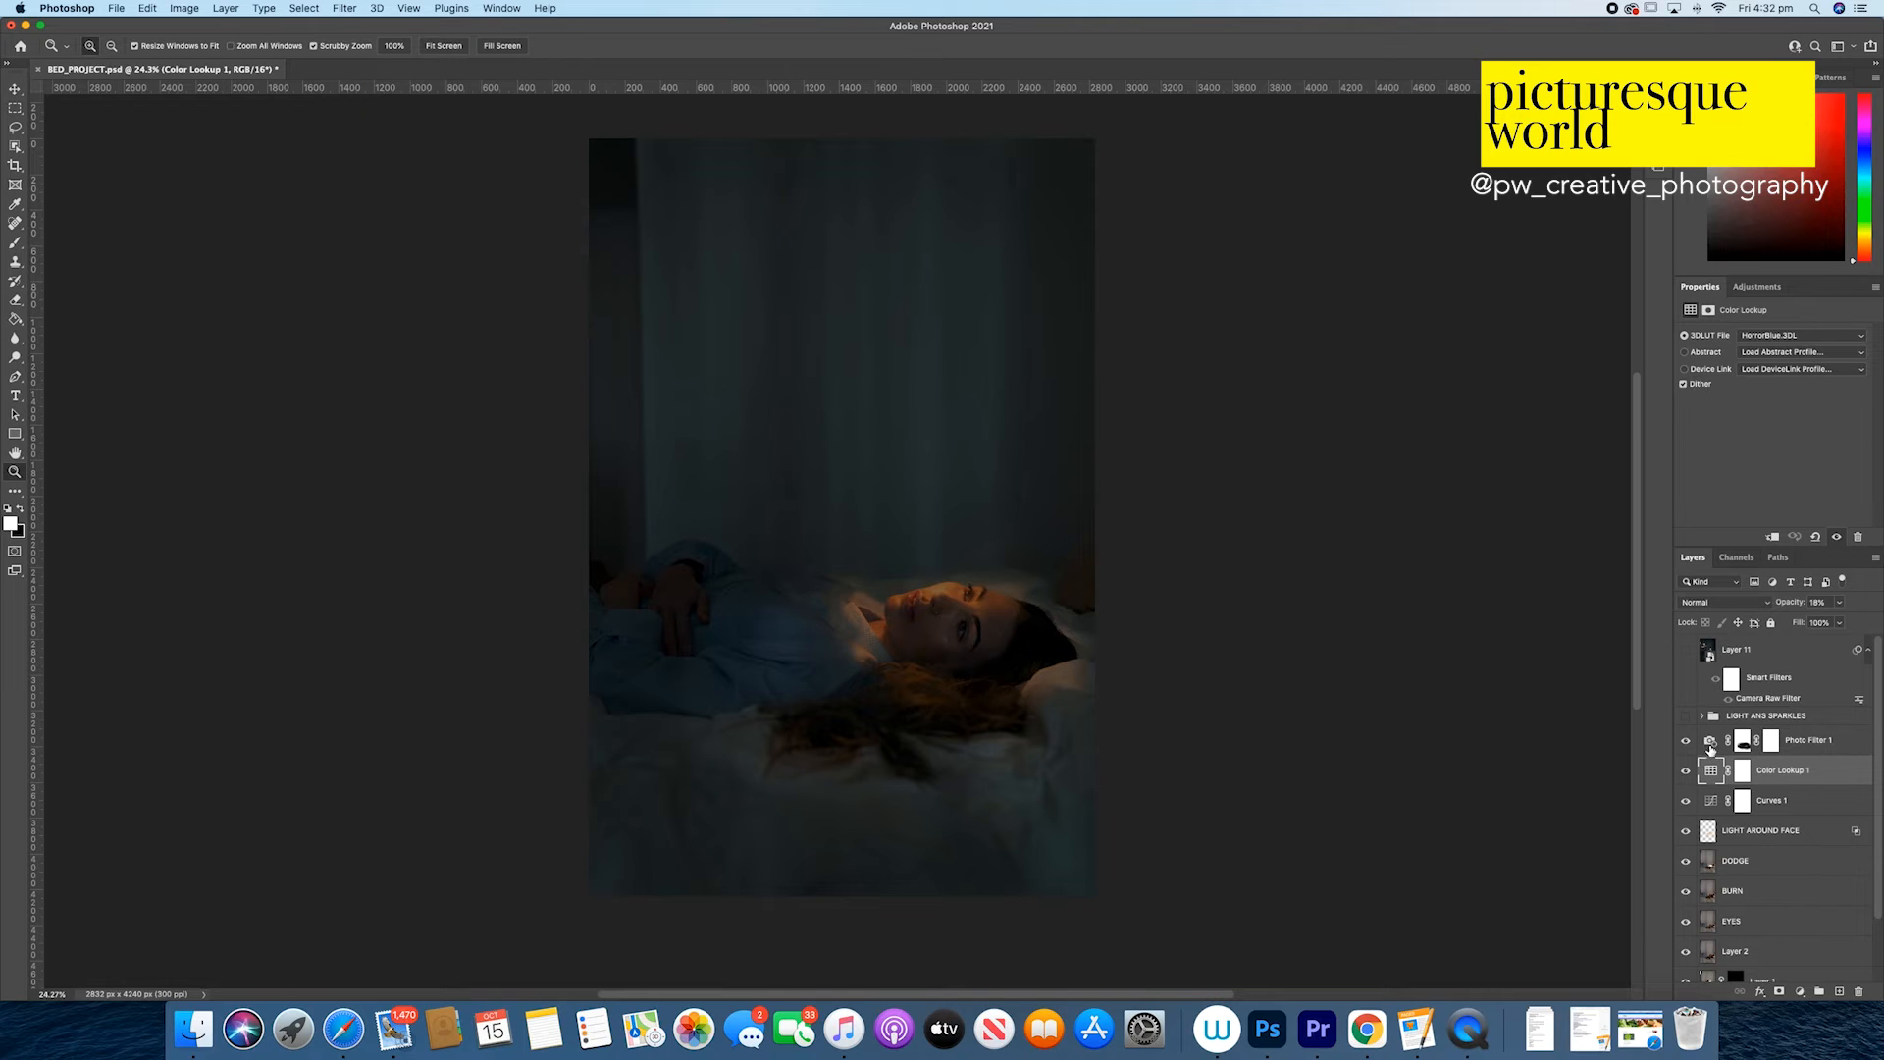
left_click(1710, 745)
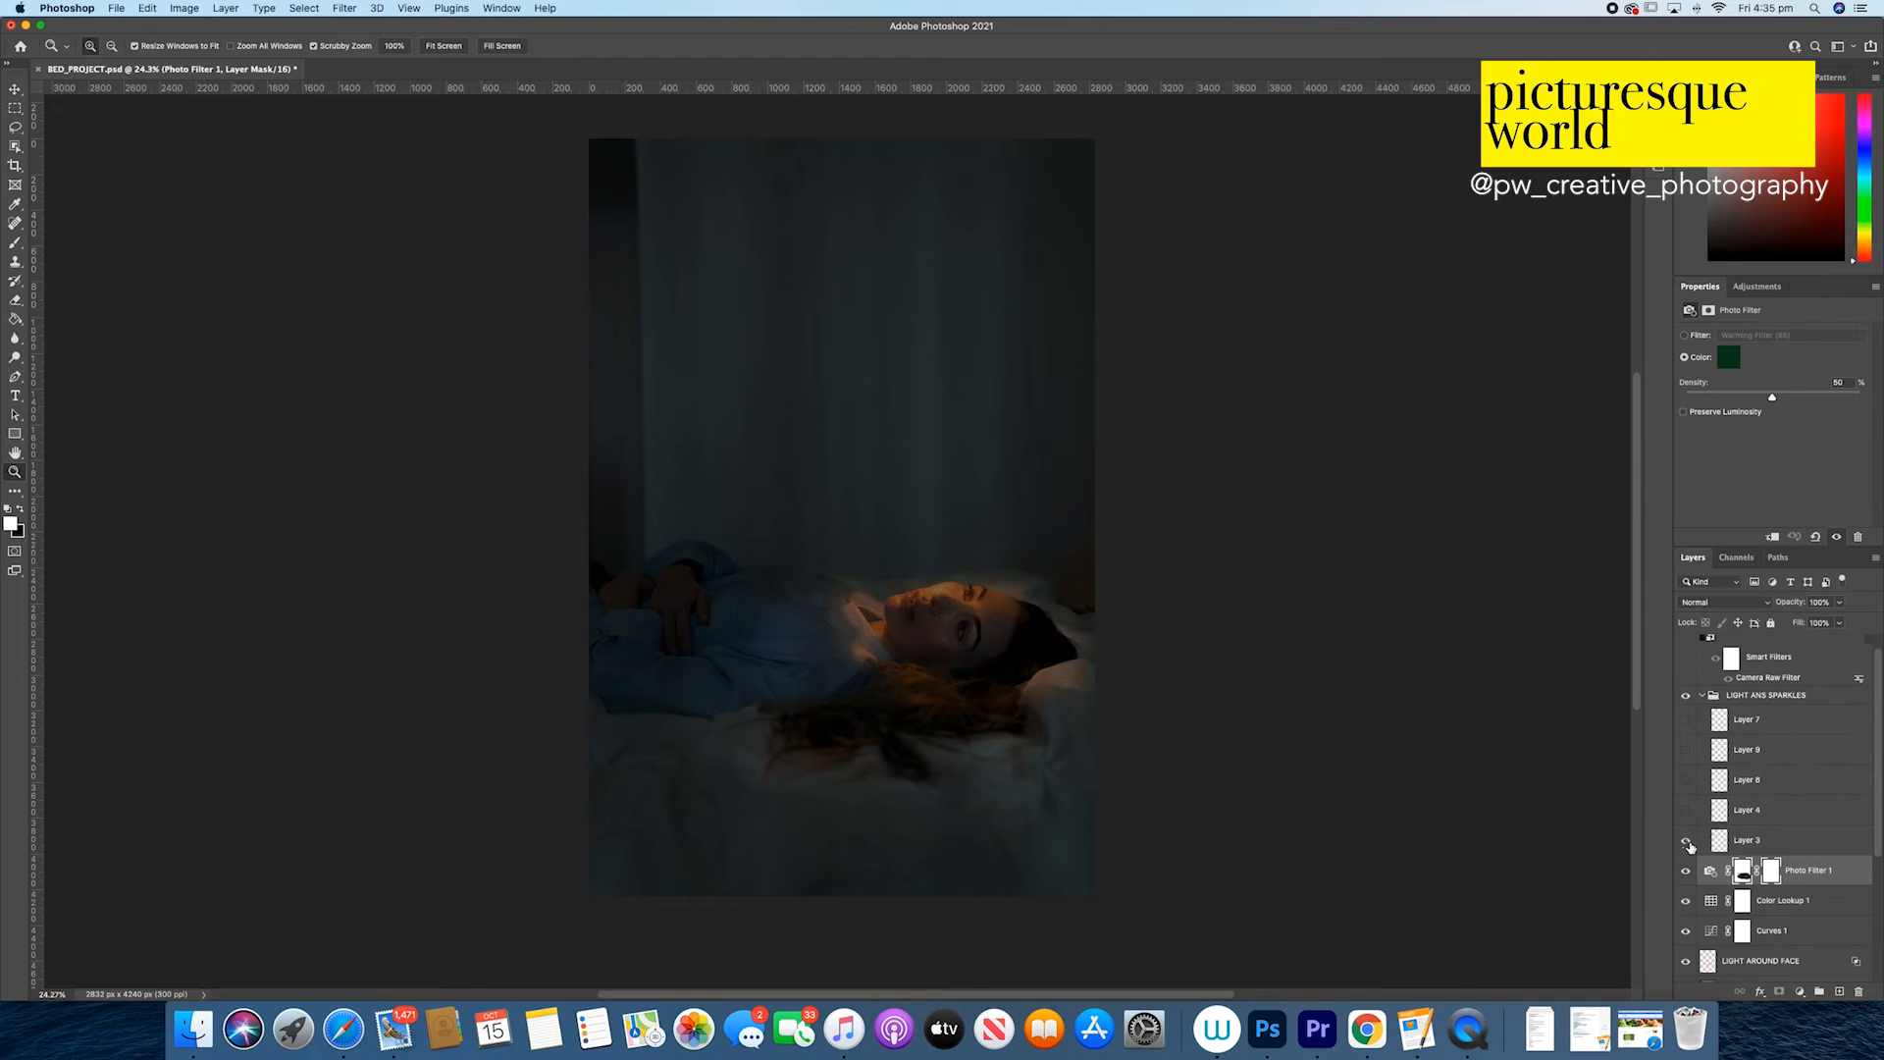
Step: Show Layer 3, Layer 4, Layer 9 and Layer 7 in the LIGHT ANS SPARKLES group and check Layer 8
left_click(1687, 841)
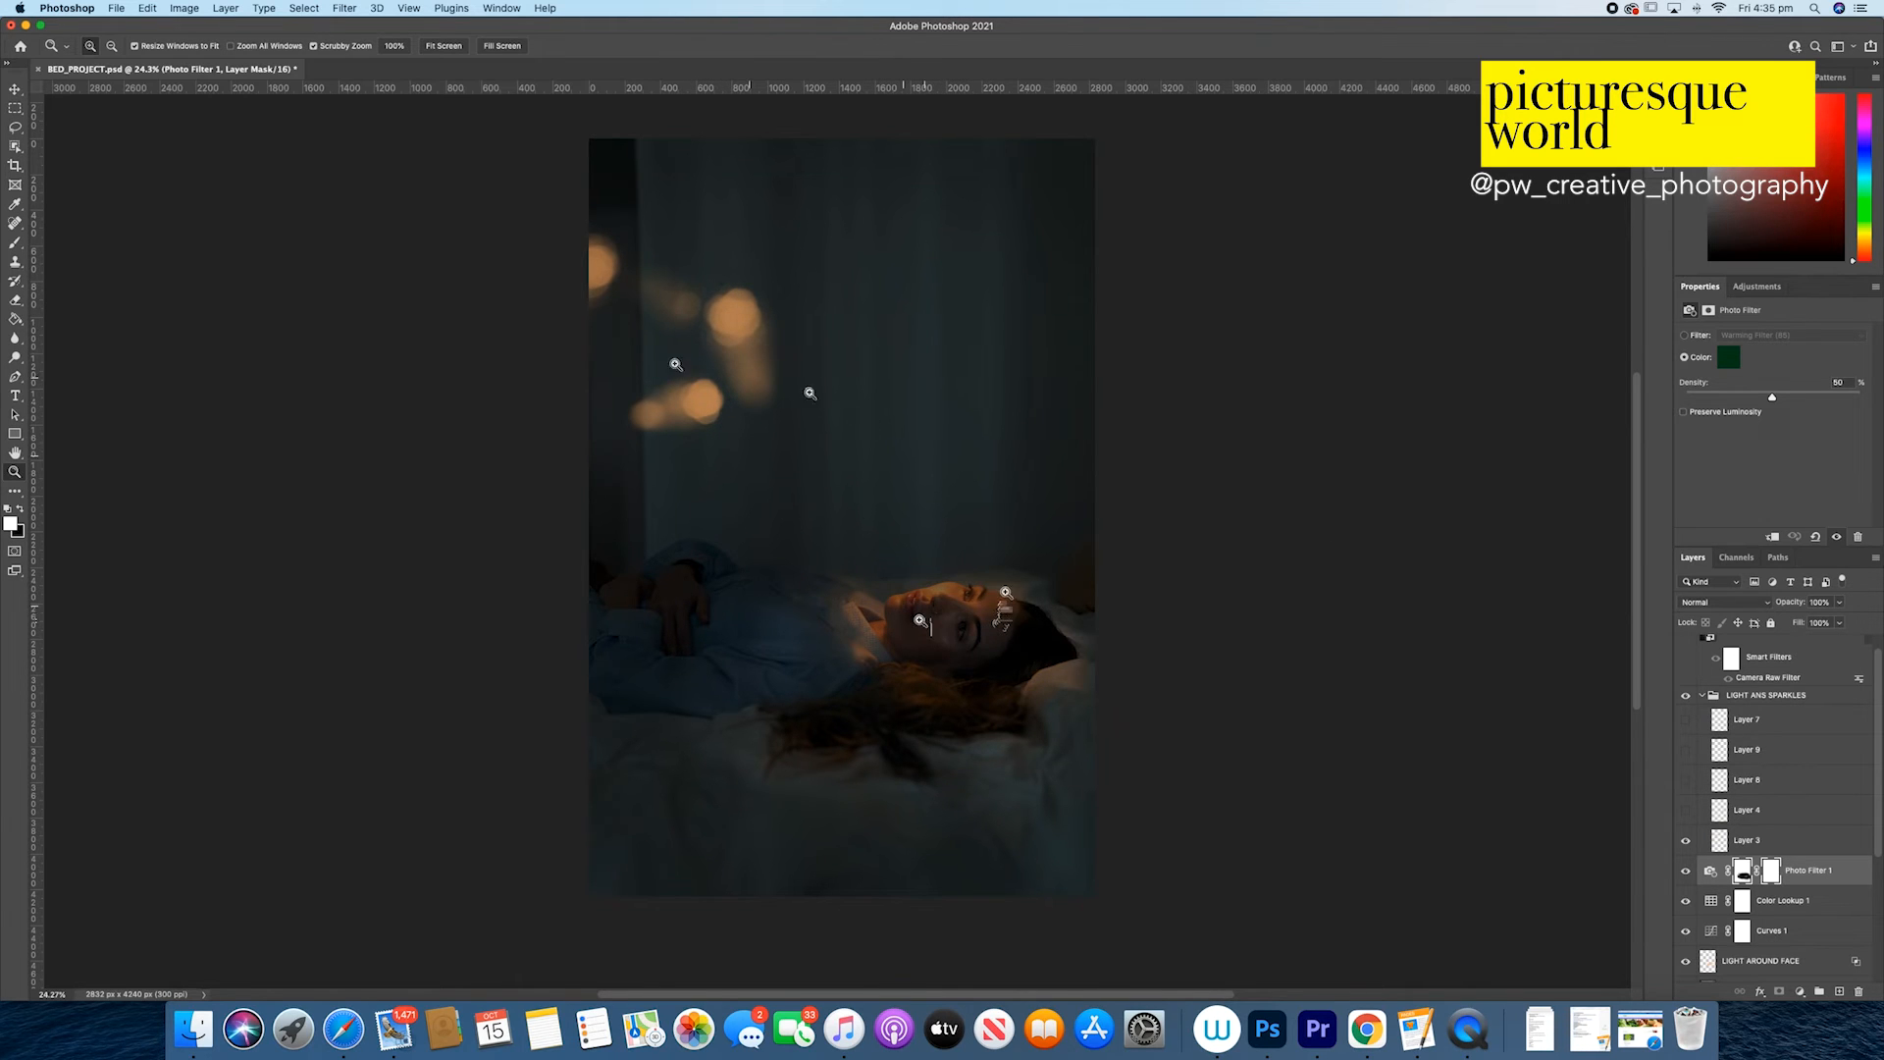
left_click(1687, 813)
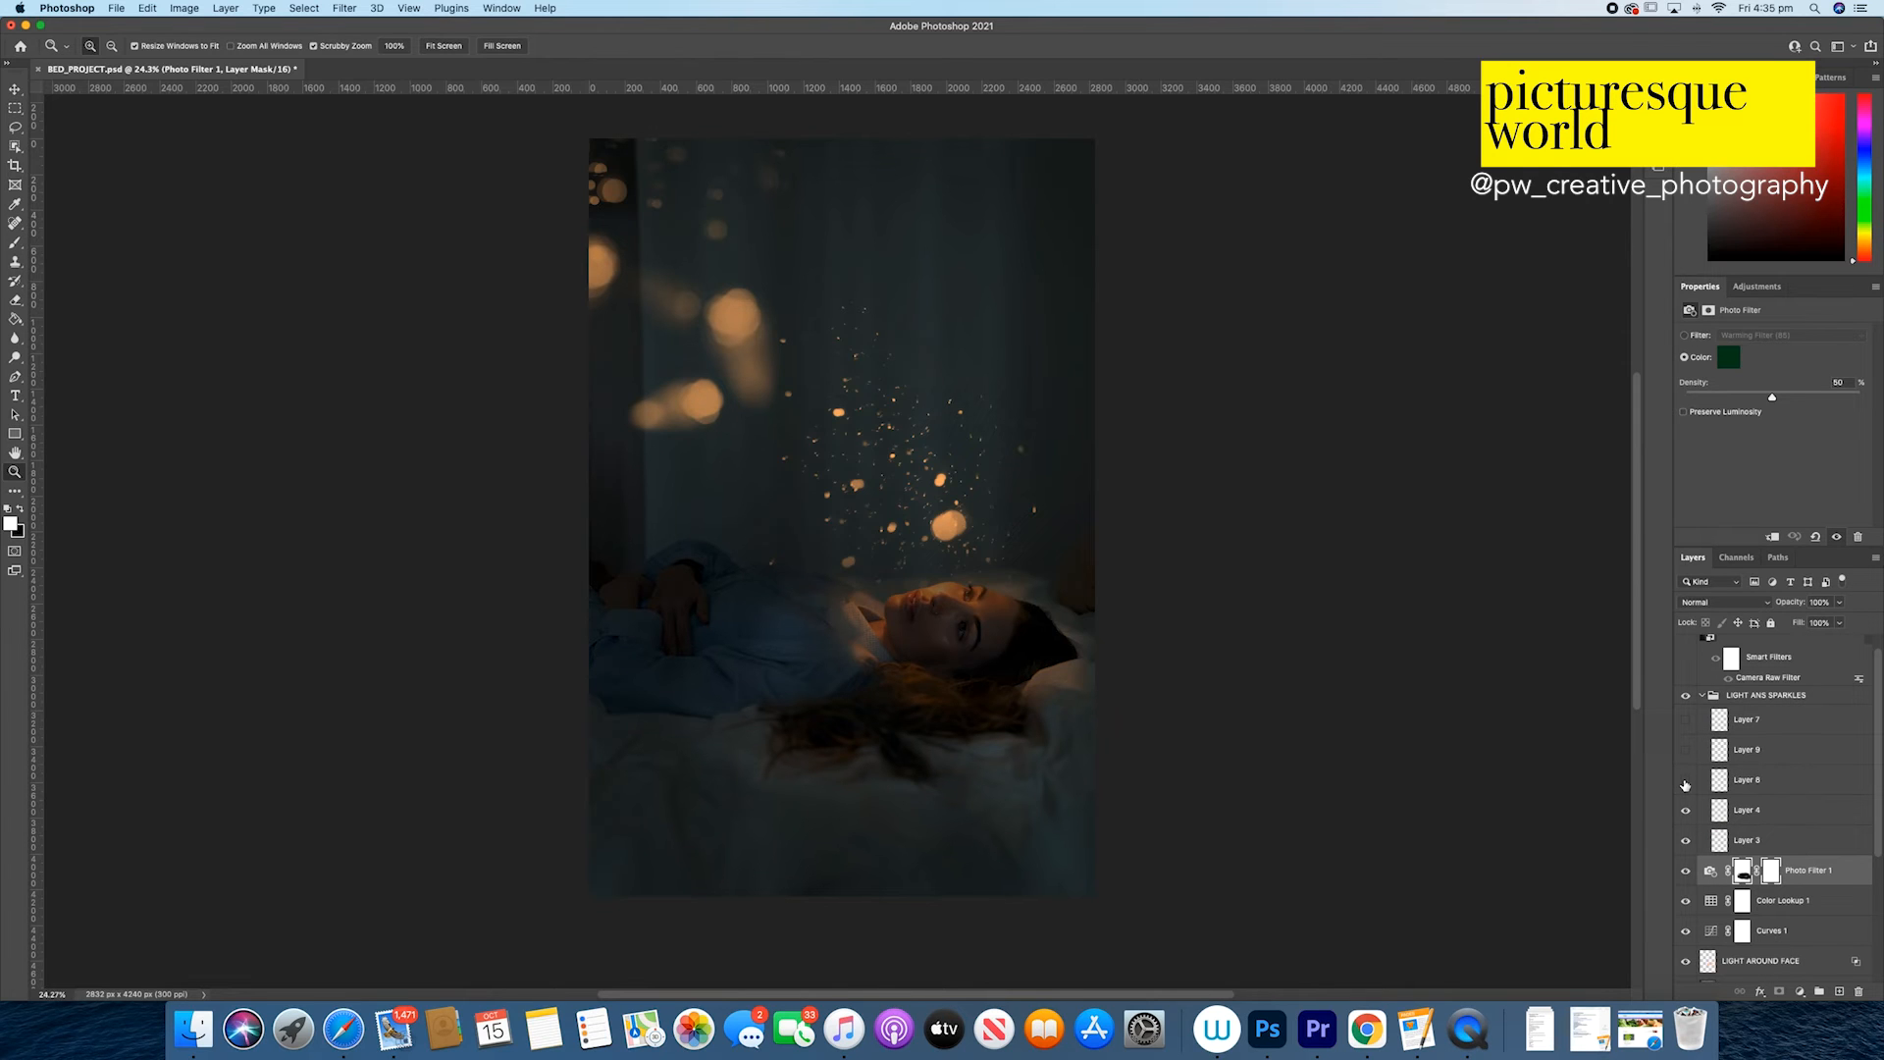
left_click(1685, 752)
left_click(1685, 721)
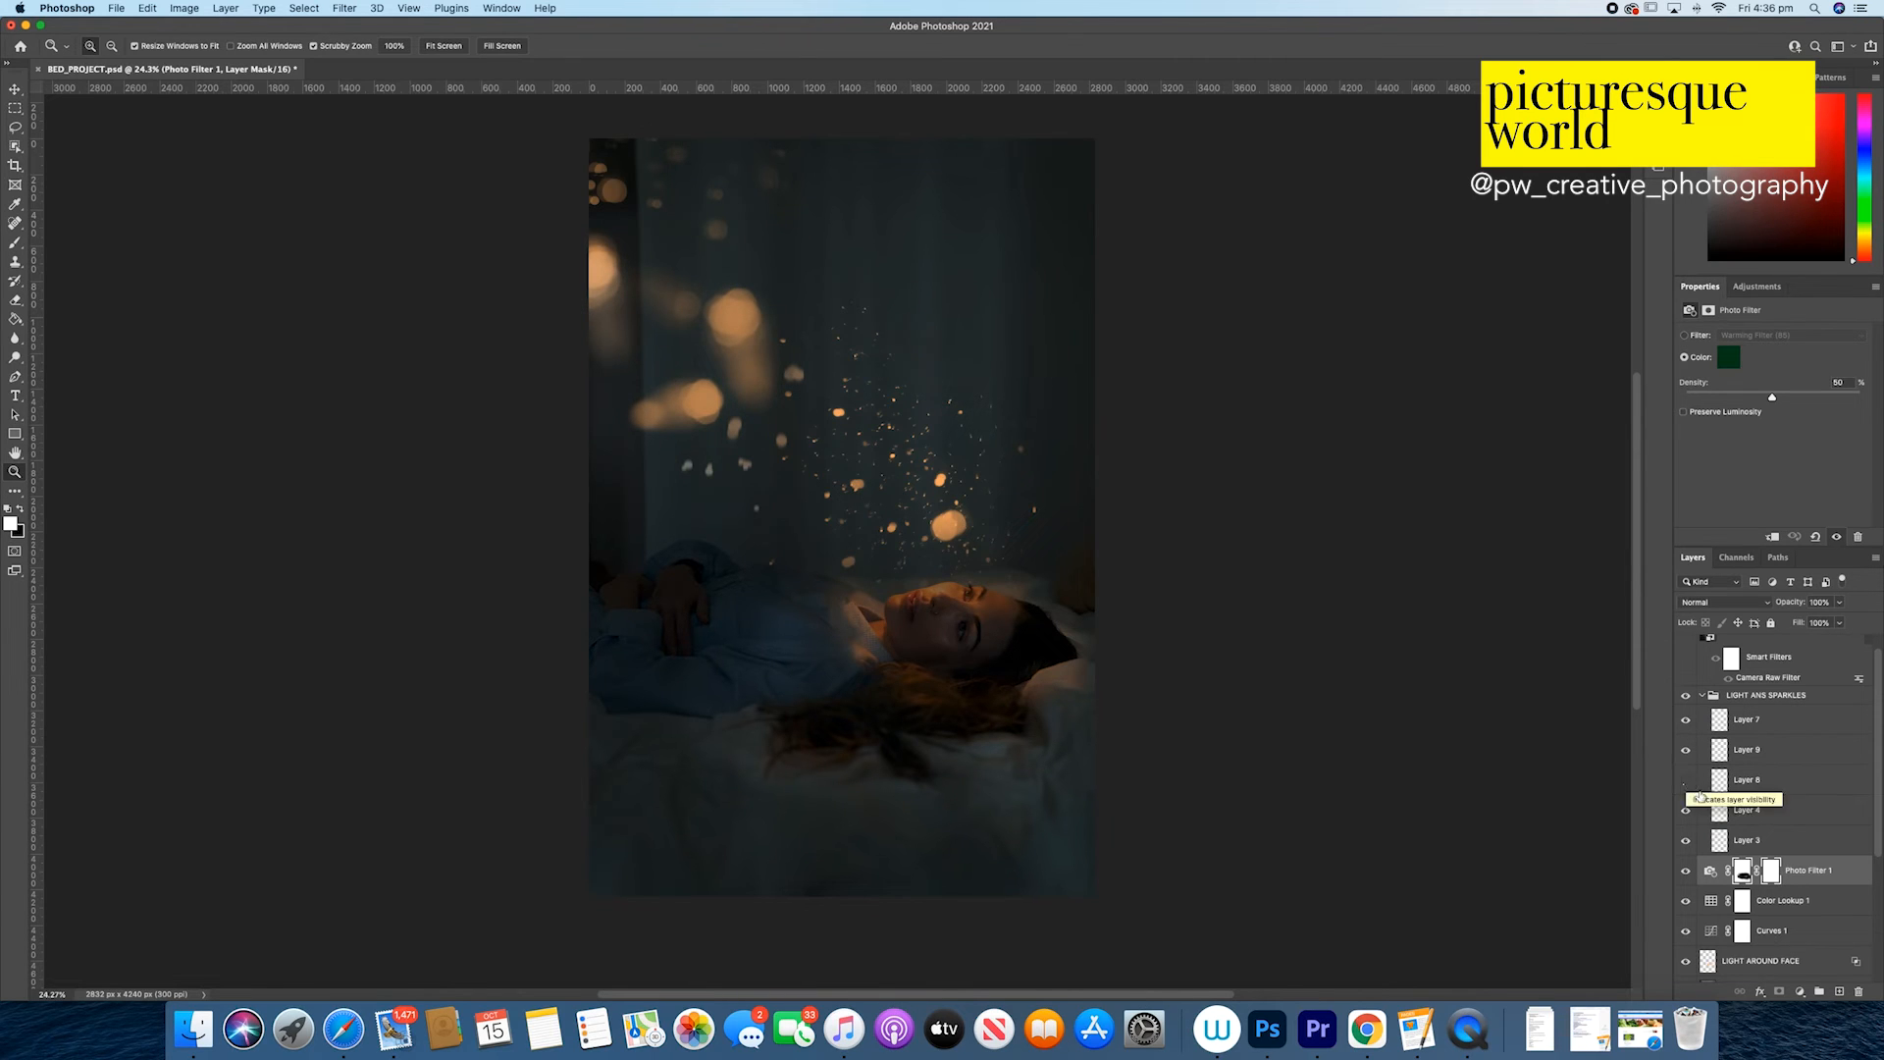
left_click(1687, 782)
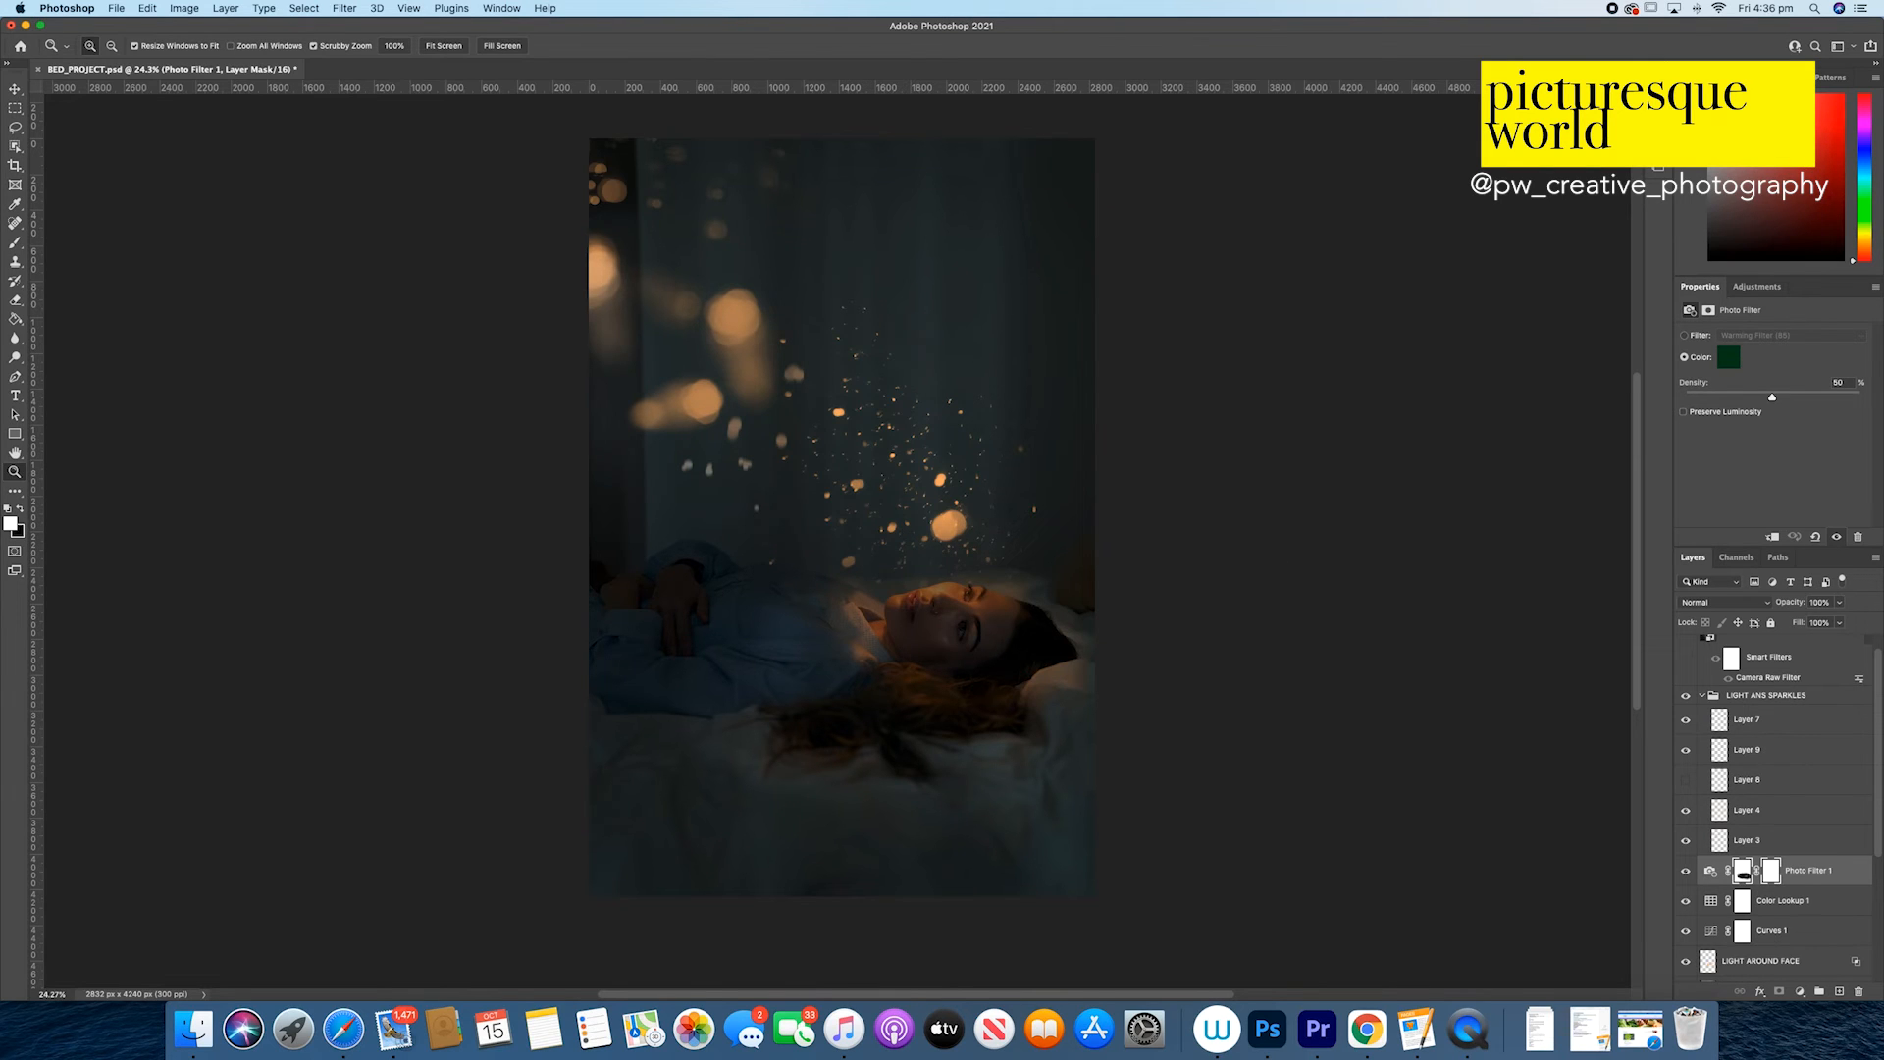
Step: Display the brush presets and expand the Special Effects Brushes group
key("F5")
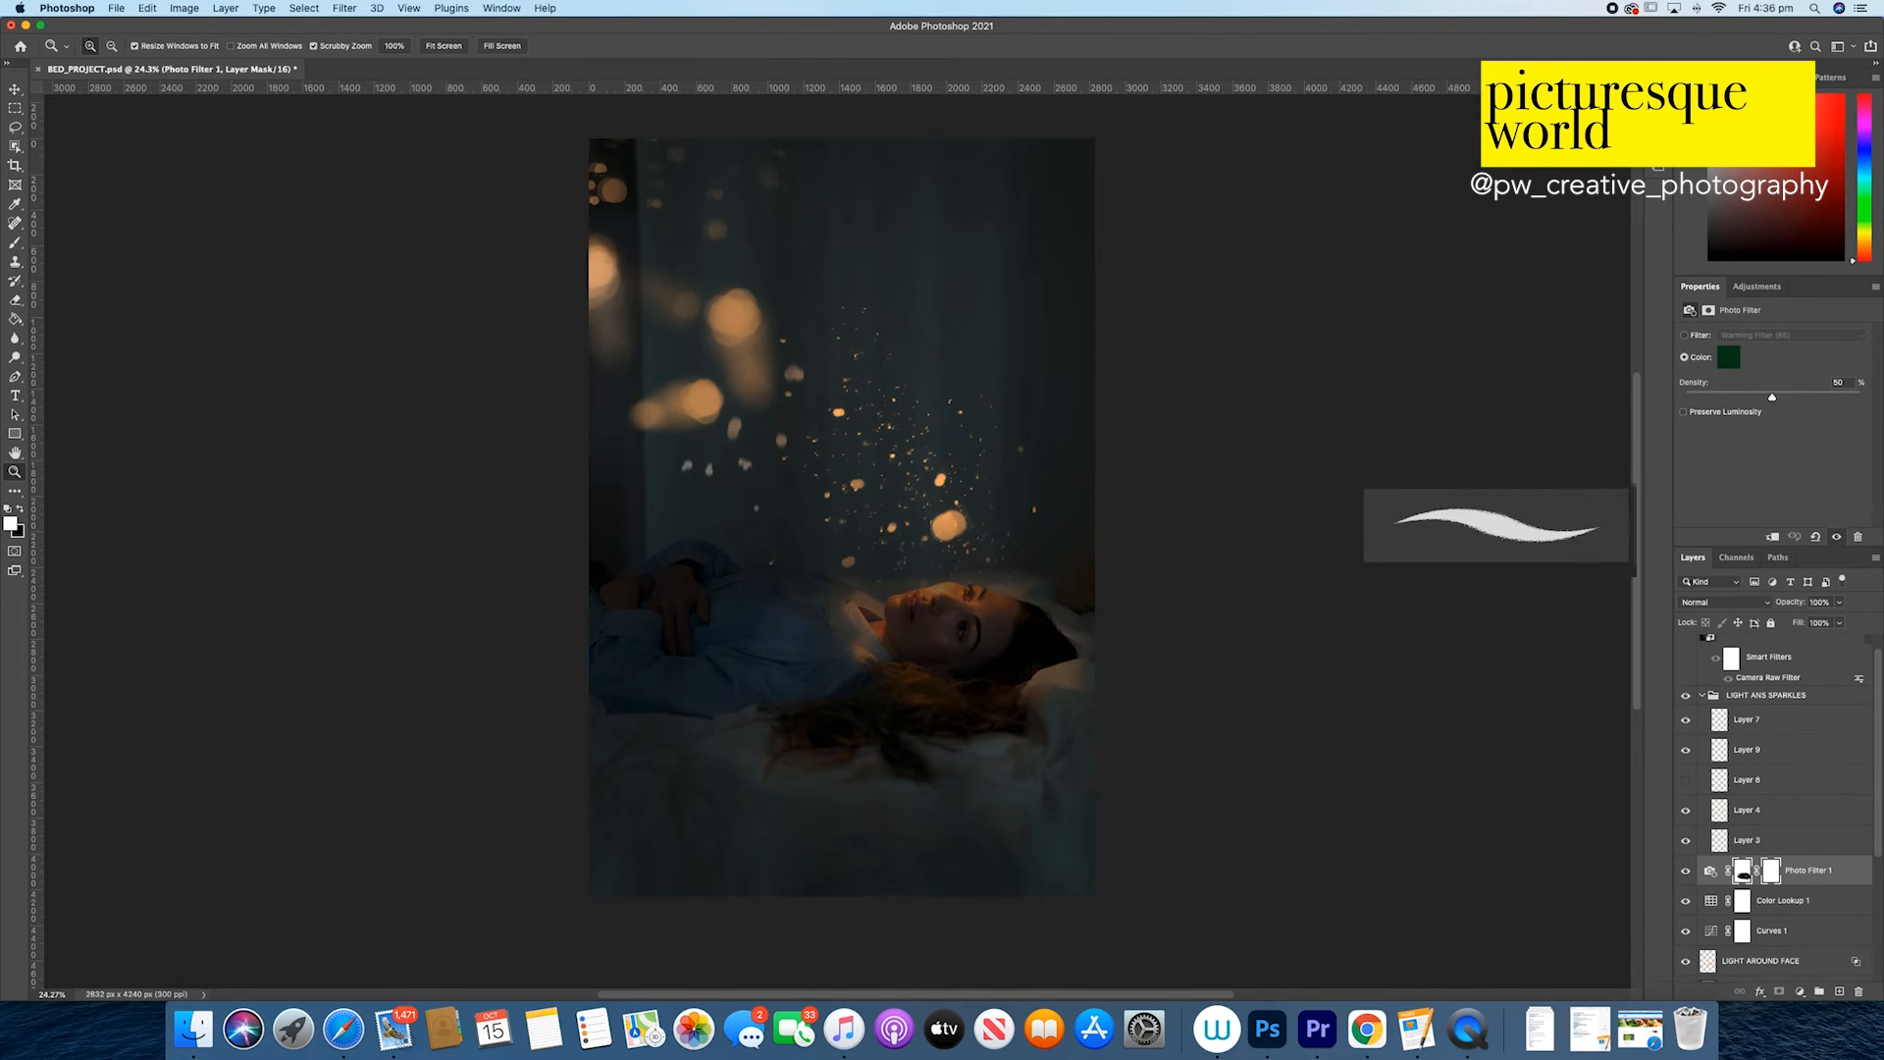
key("F5")
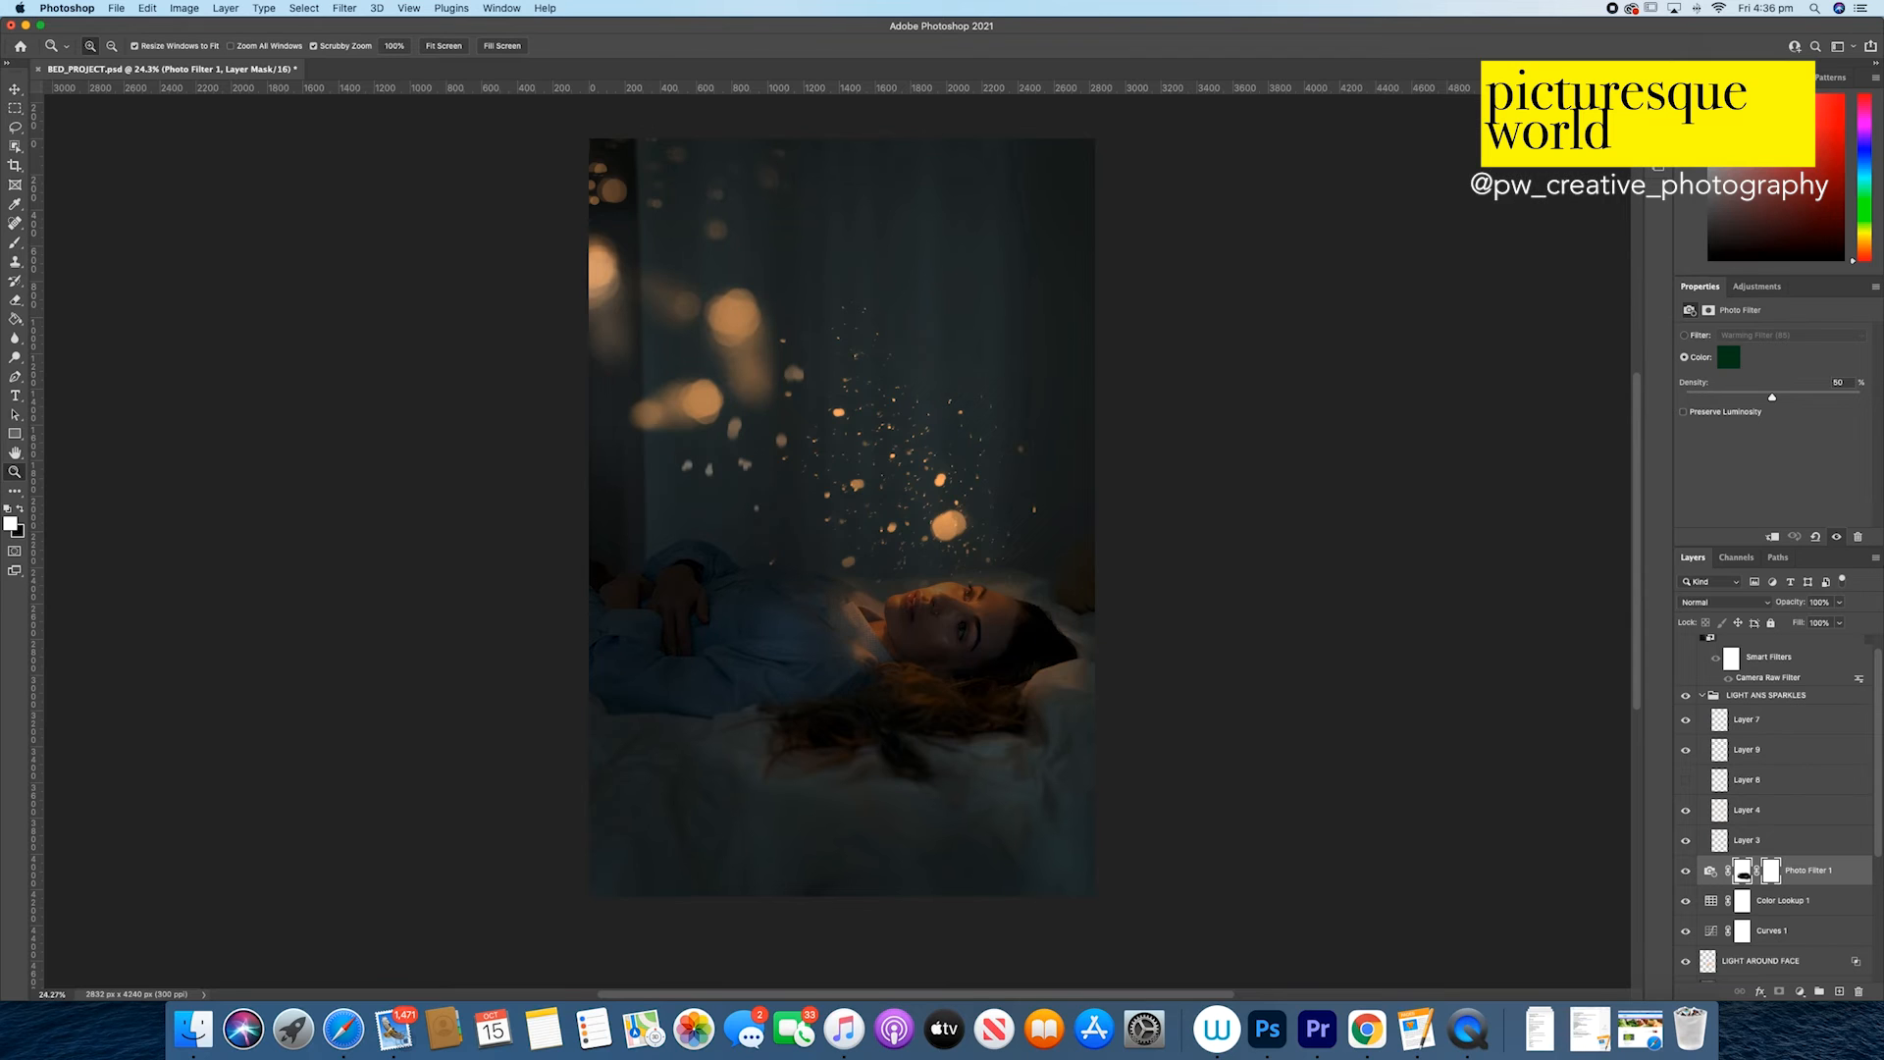
key("F5")
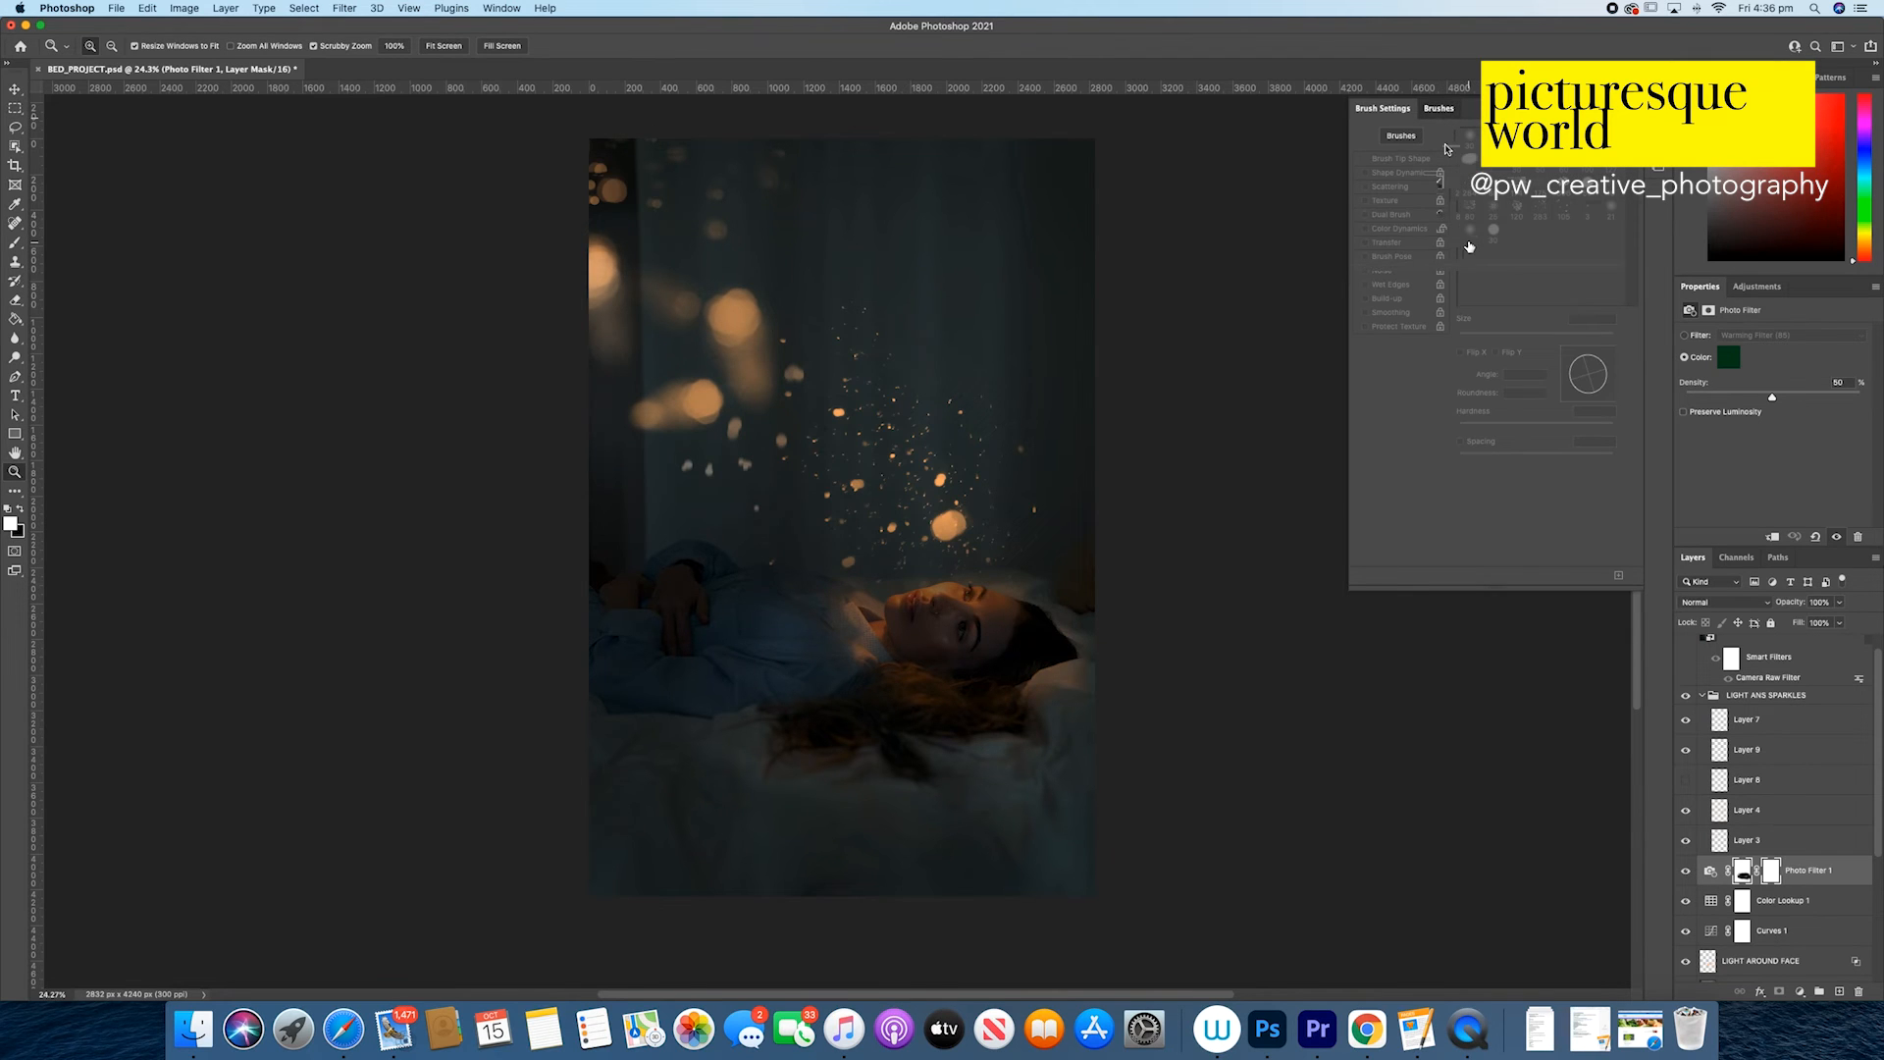
left_click(1438, 108)
left_click(1355, 276)
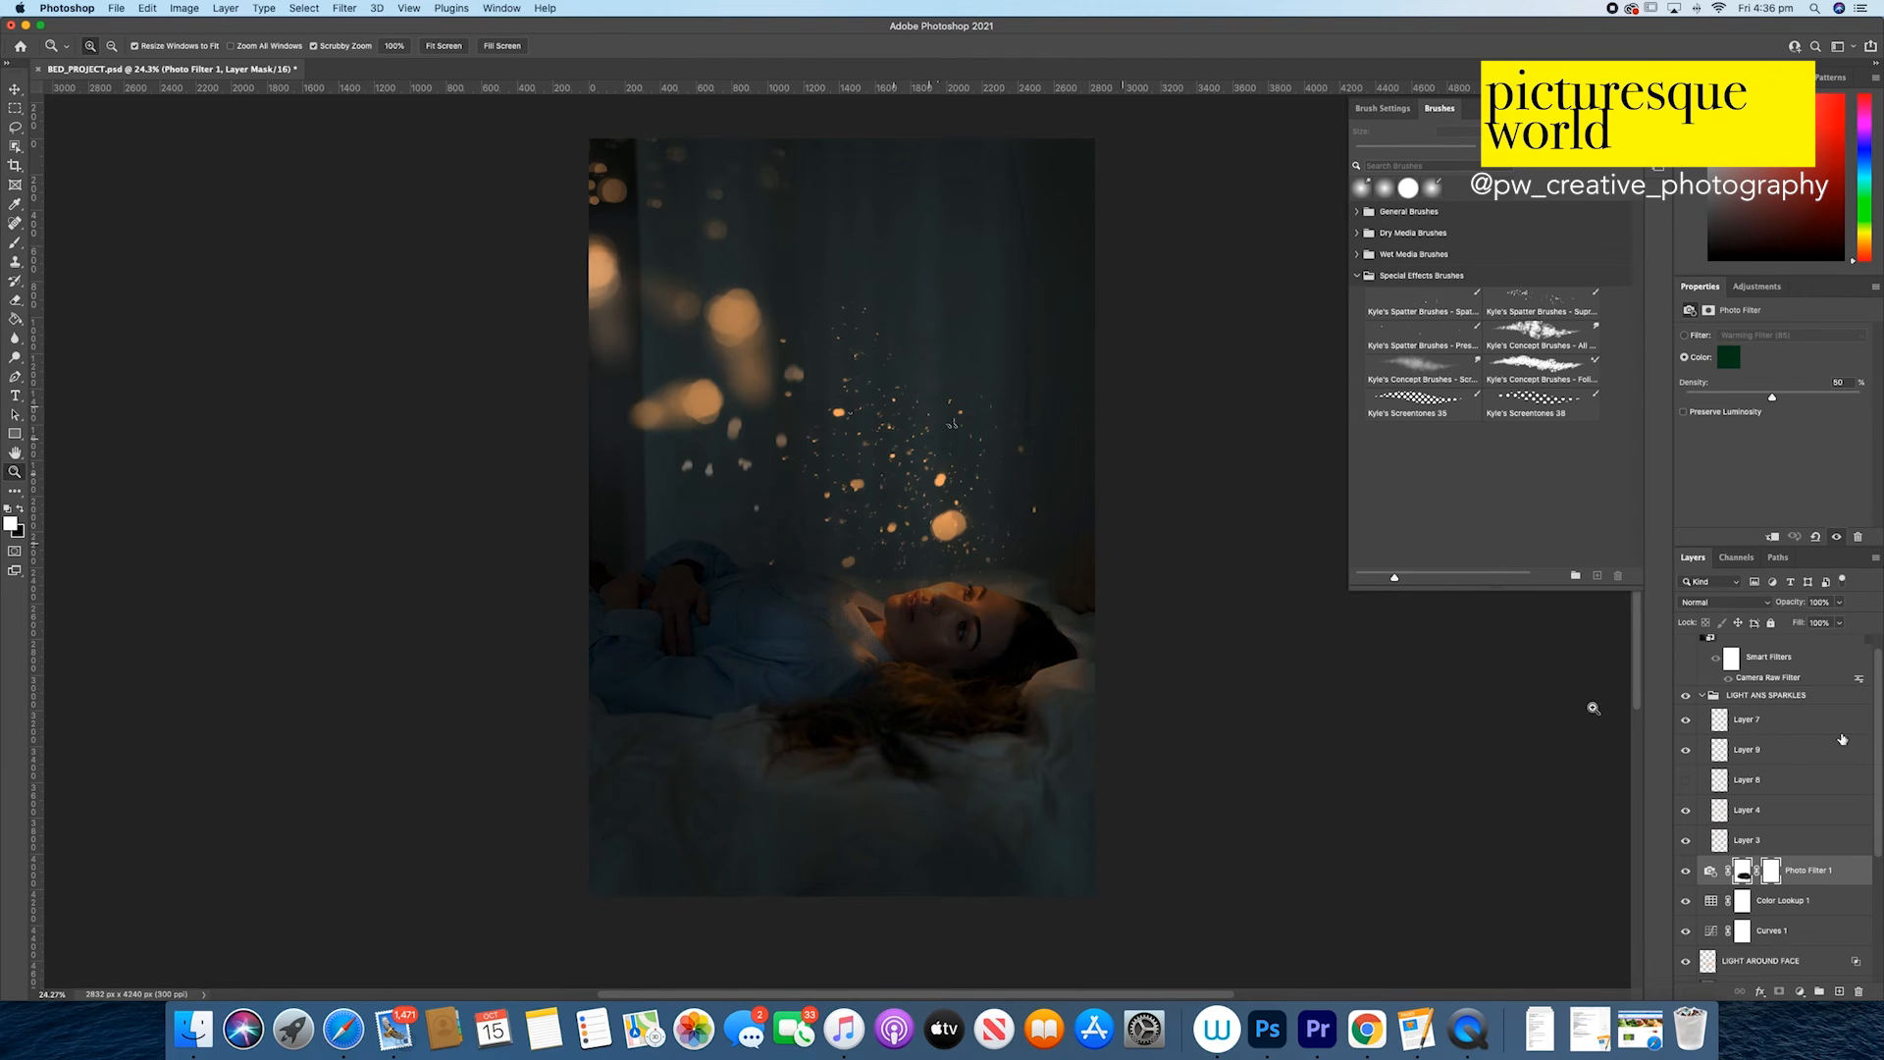
Step: Show Layer 11 and open its Camera Raw Filter smart filter for editing
scroll(1835, 754, "up", 1)
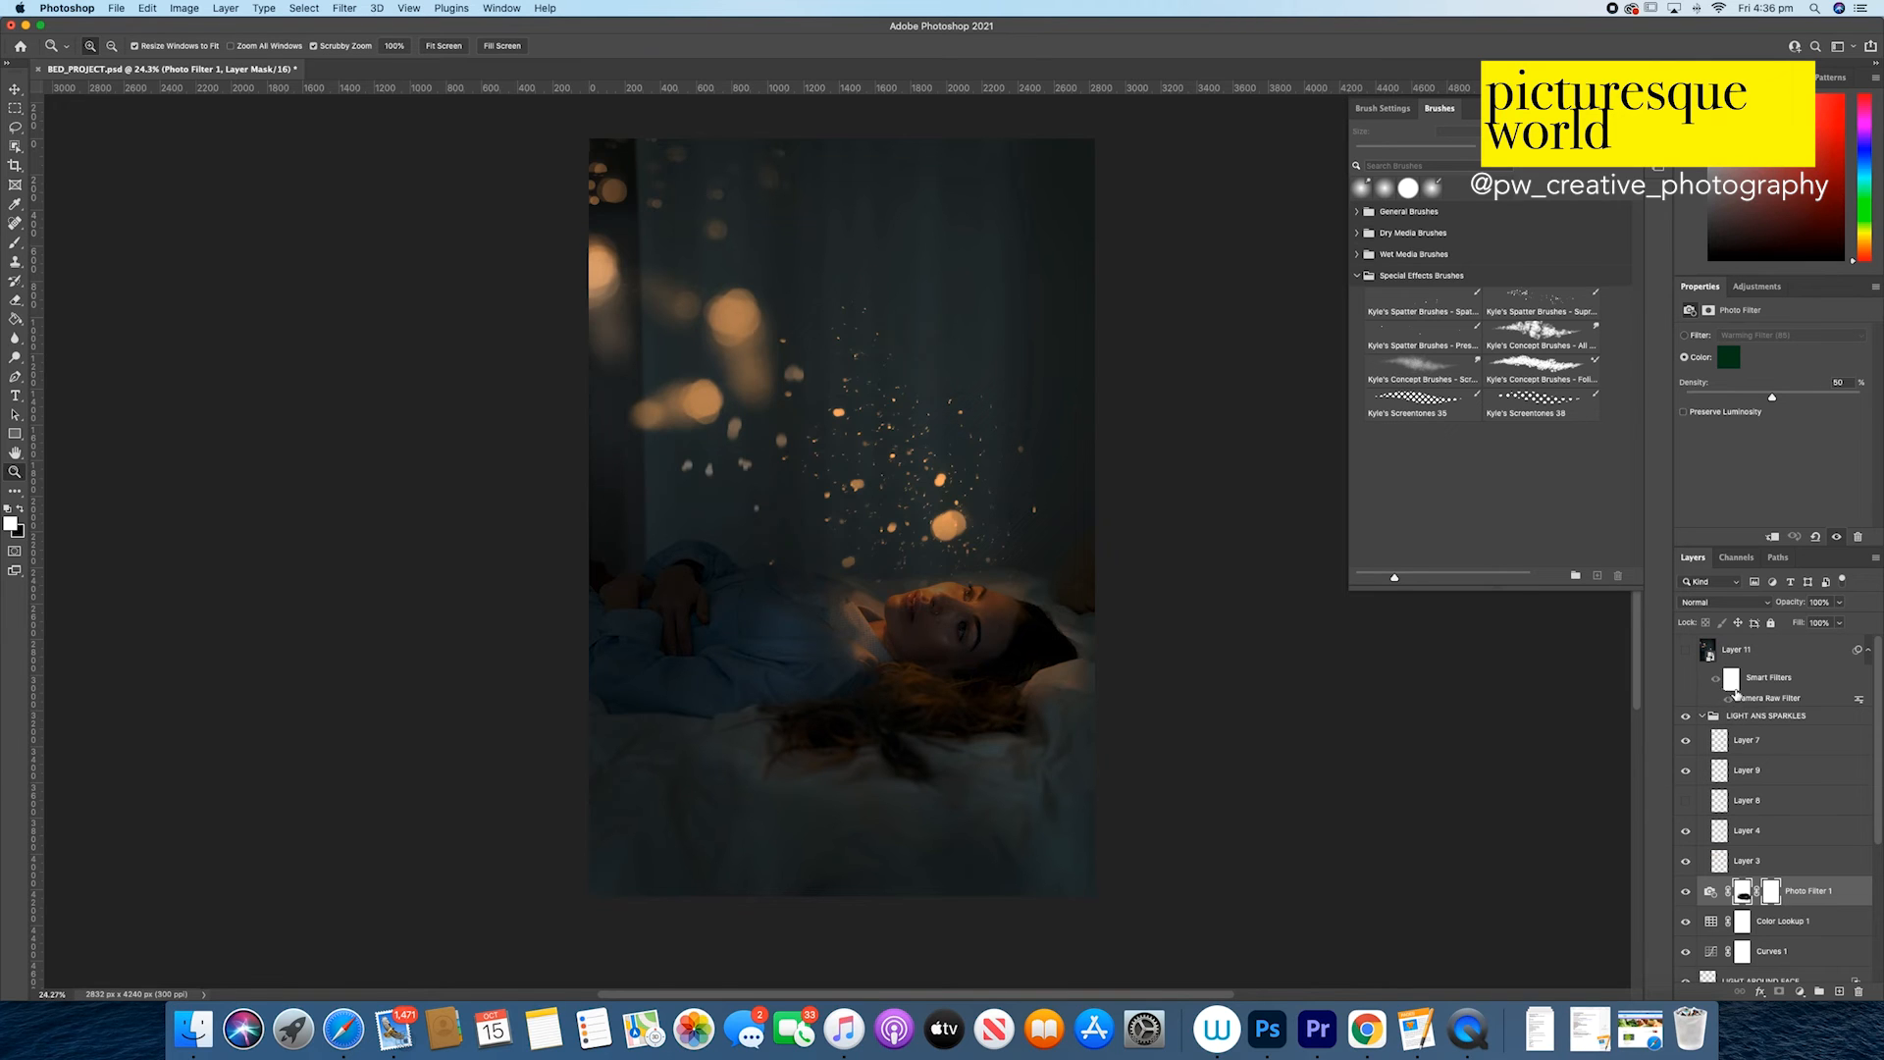
left_click(1687, 652)
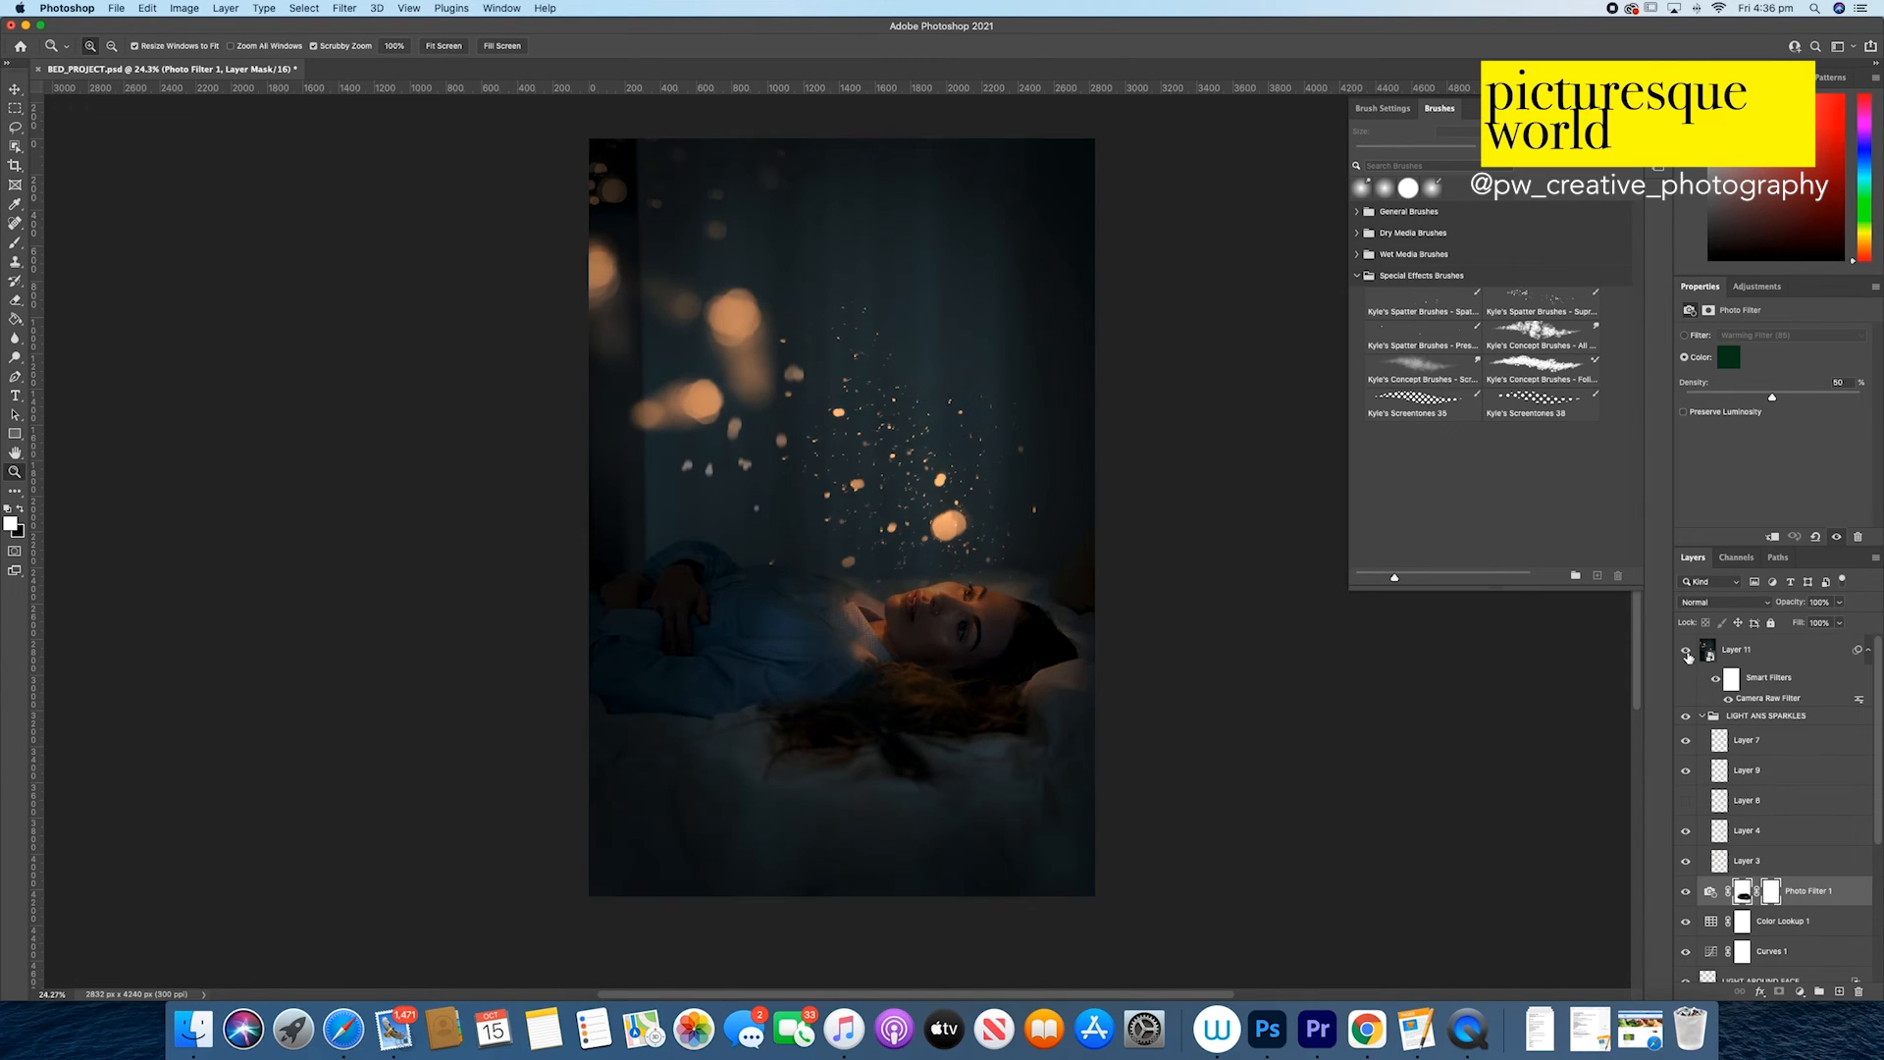
left_click(1778, 700)
double_click(1776, 699)
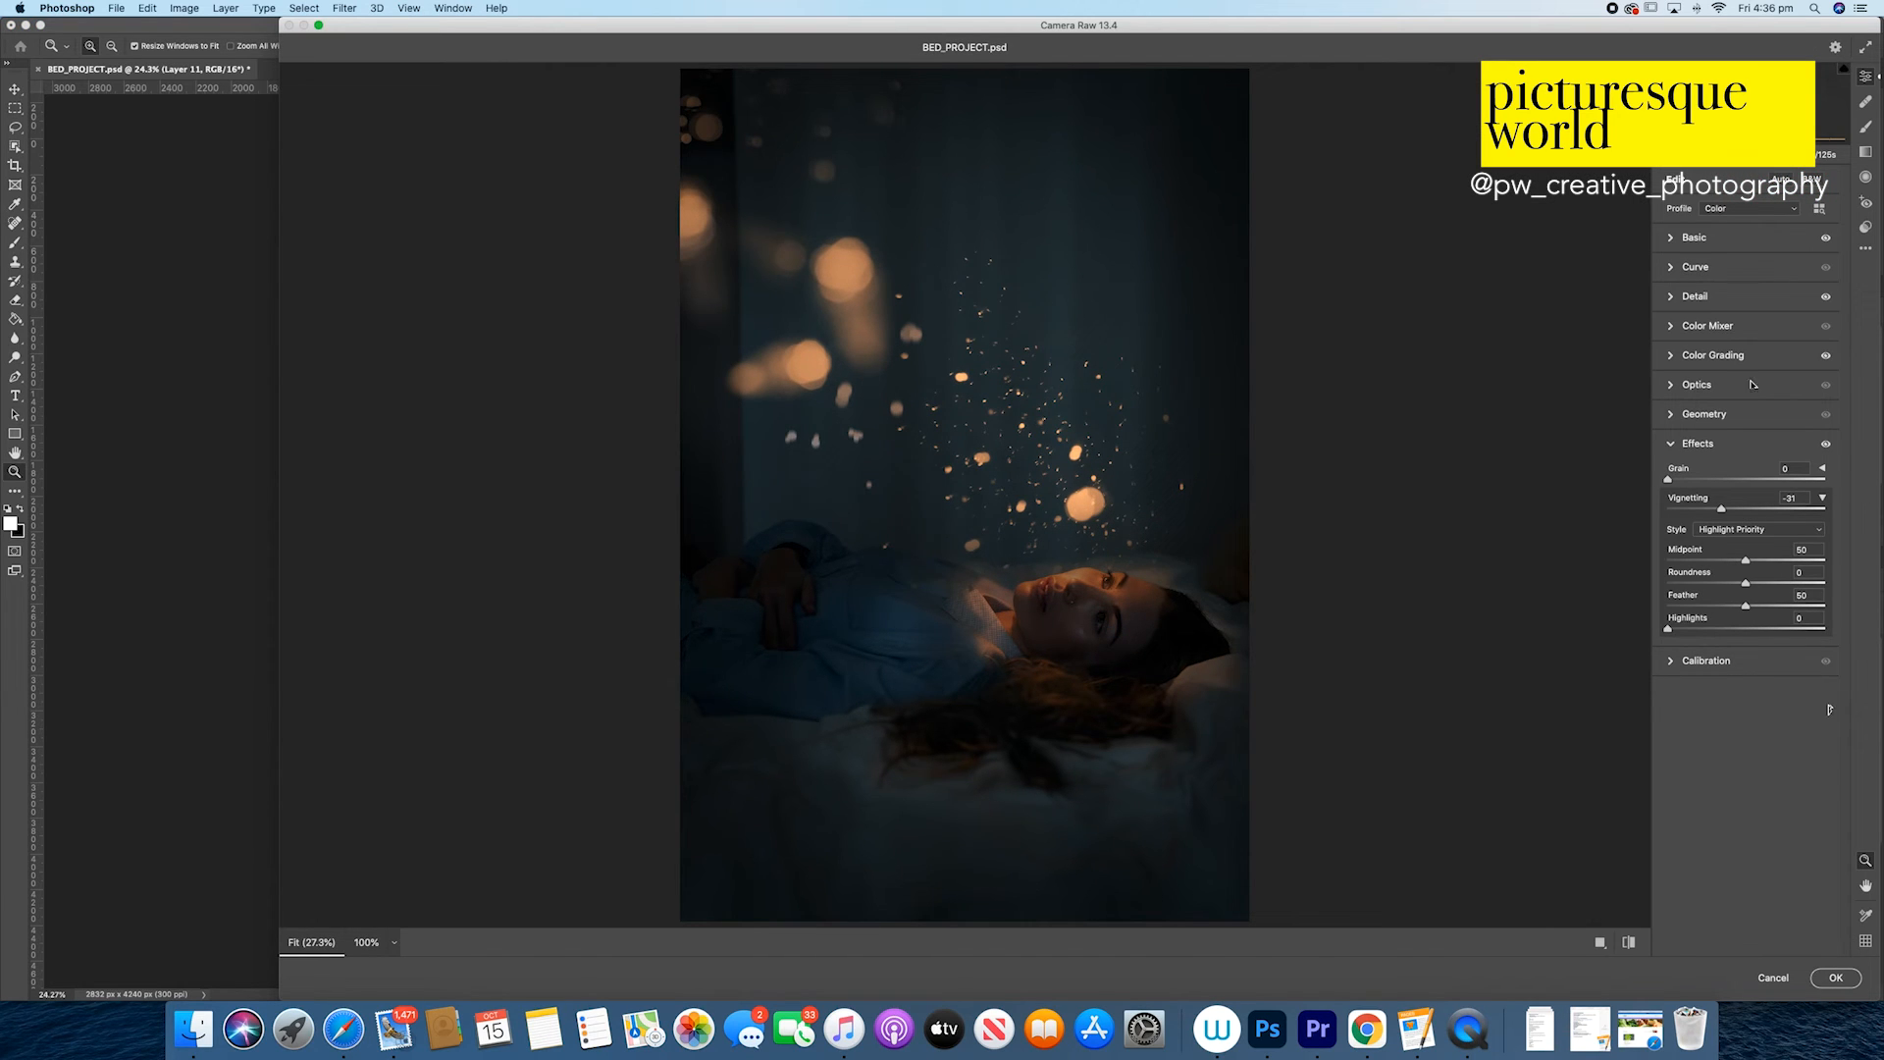
Step: Review the Basic, Effects and Detail settings of the Camera Raw filter
left_click(1672, 239)
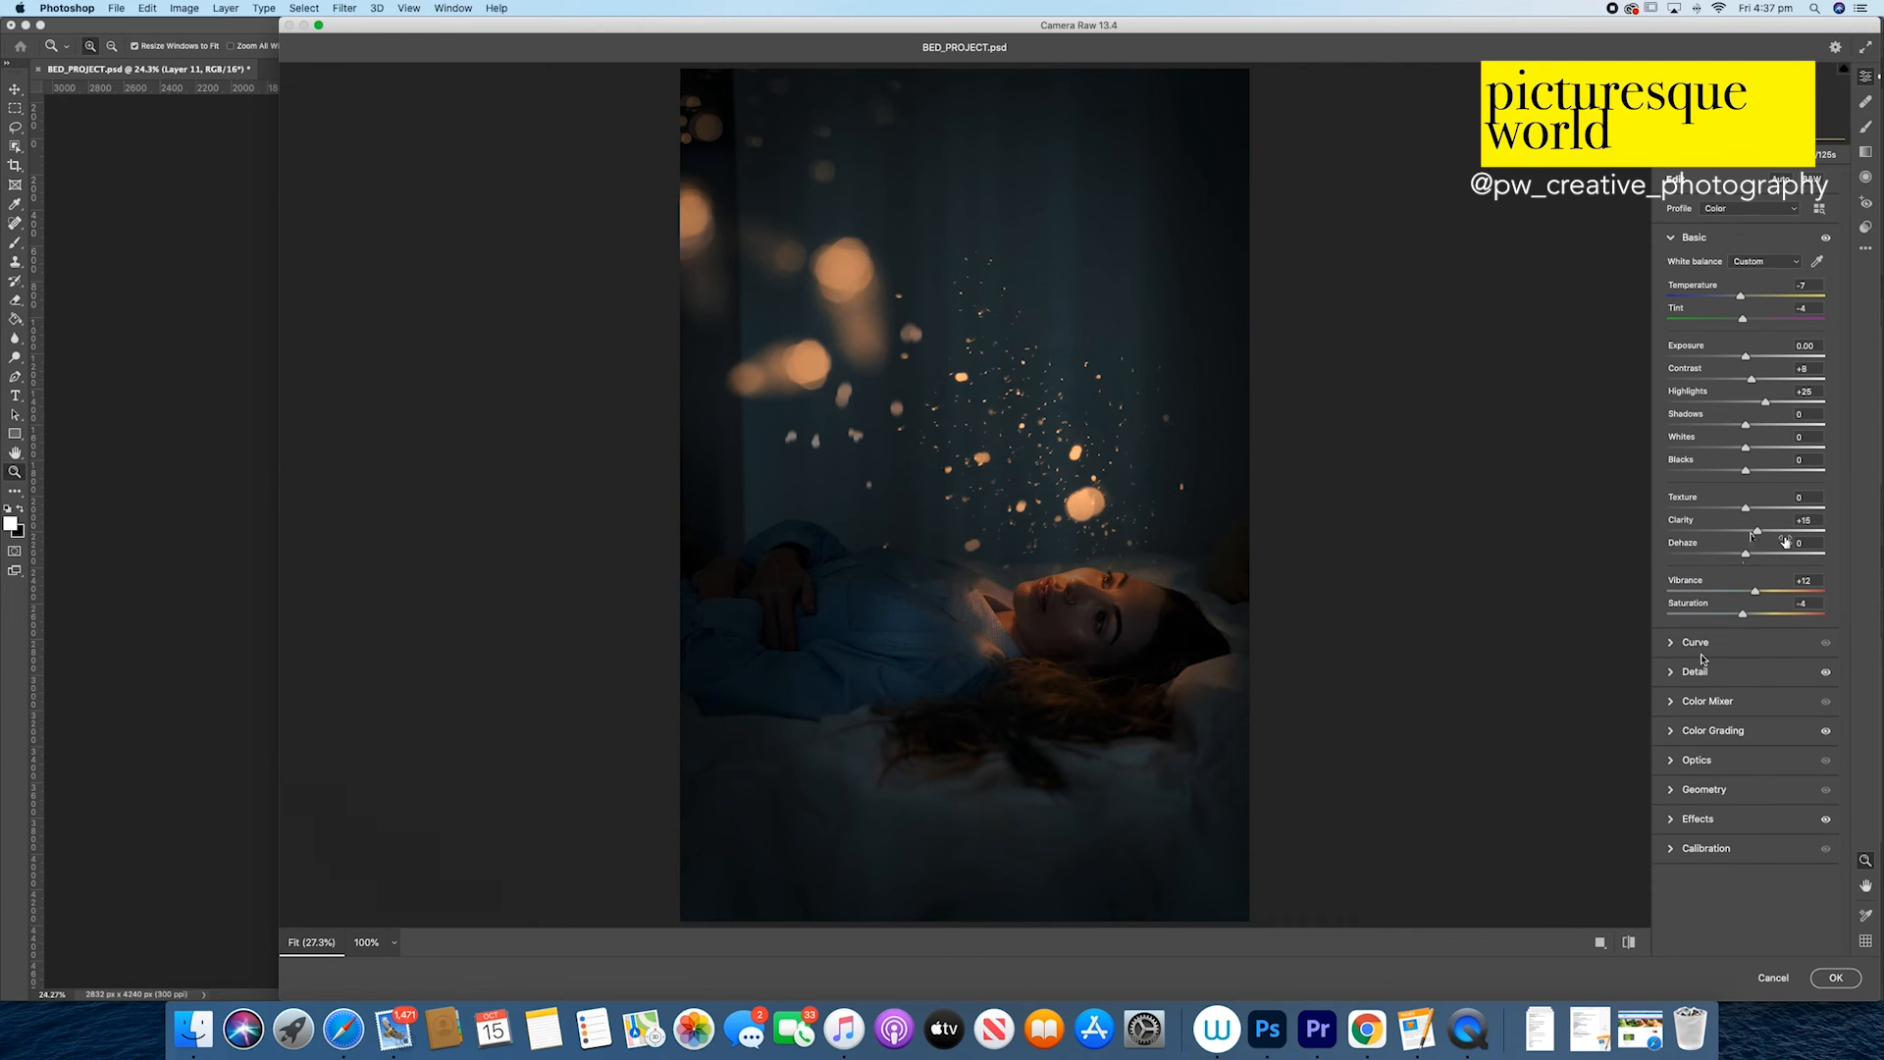
left_click(1674, 239)
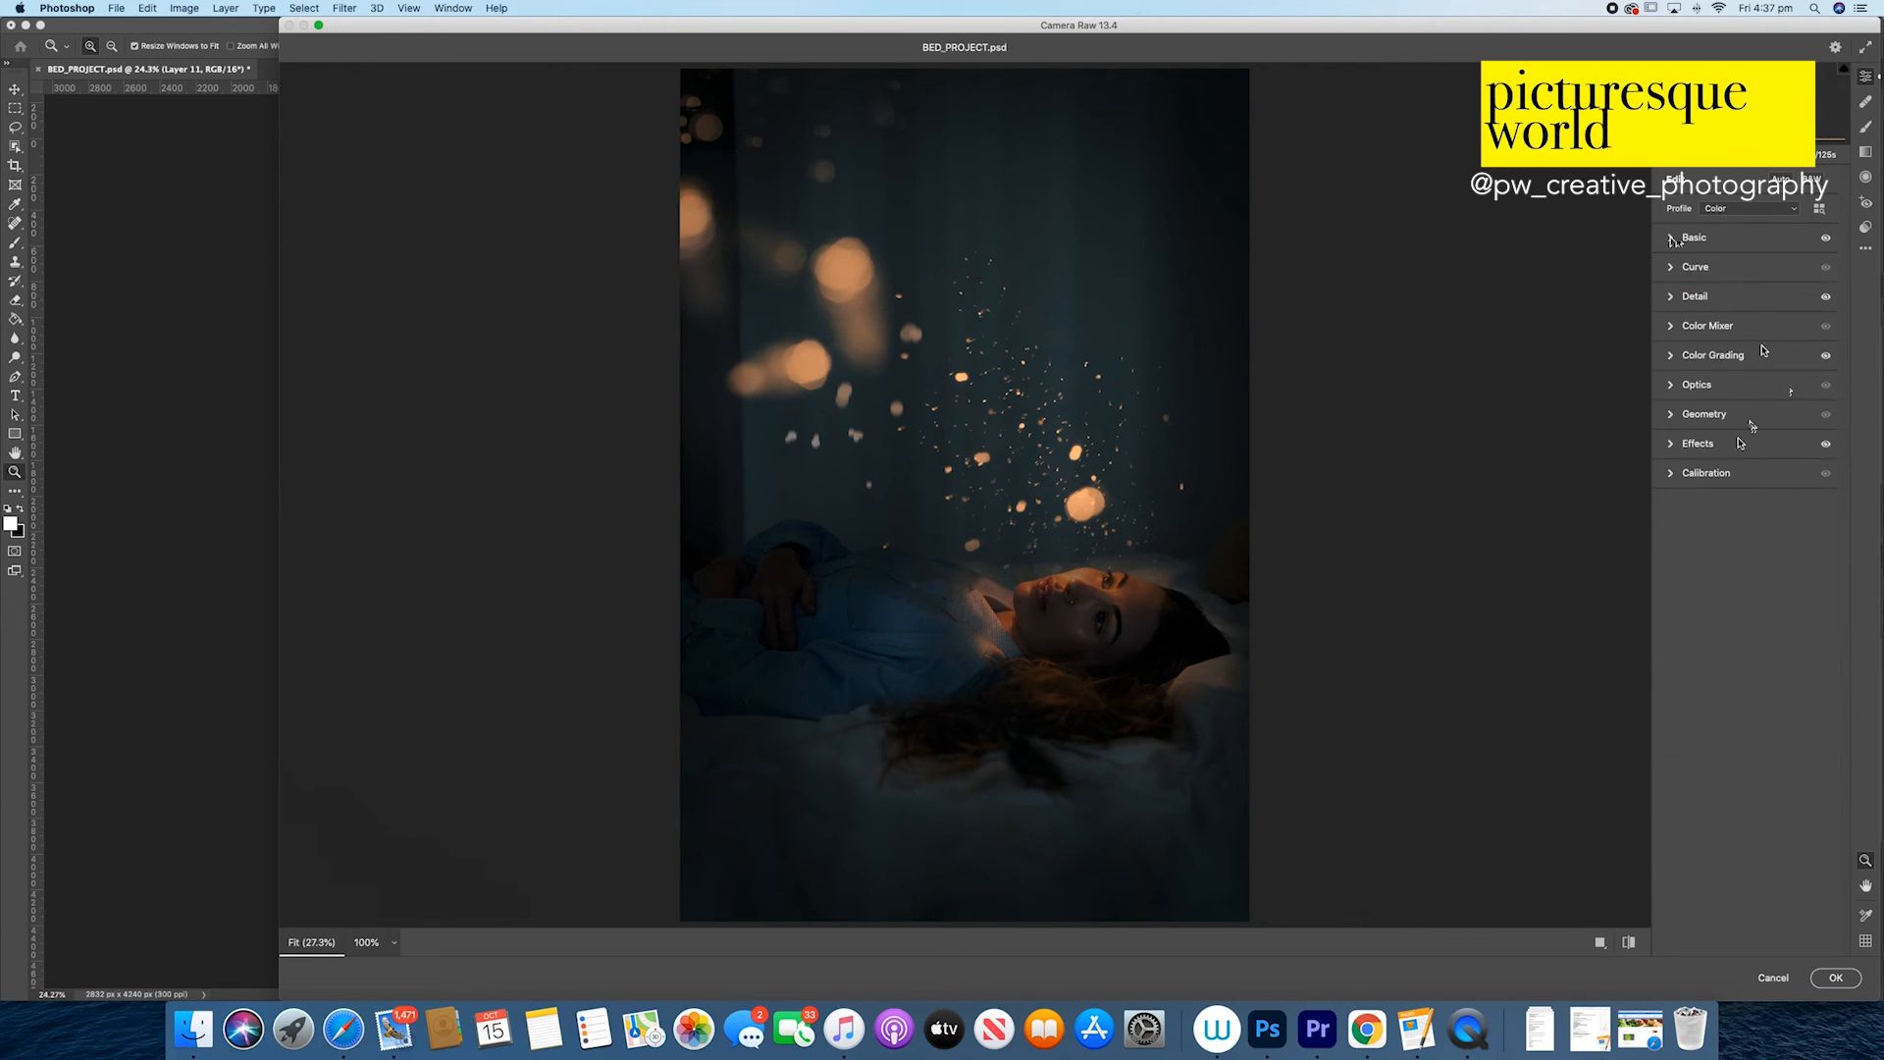
left_click(1671, 444)
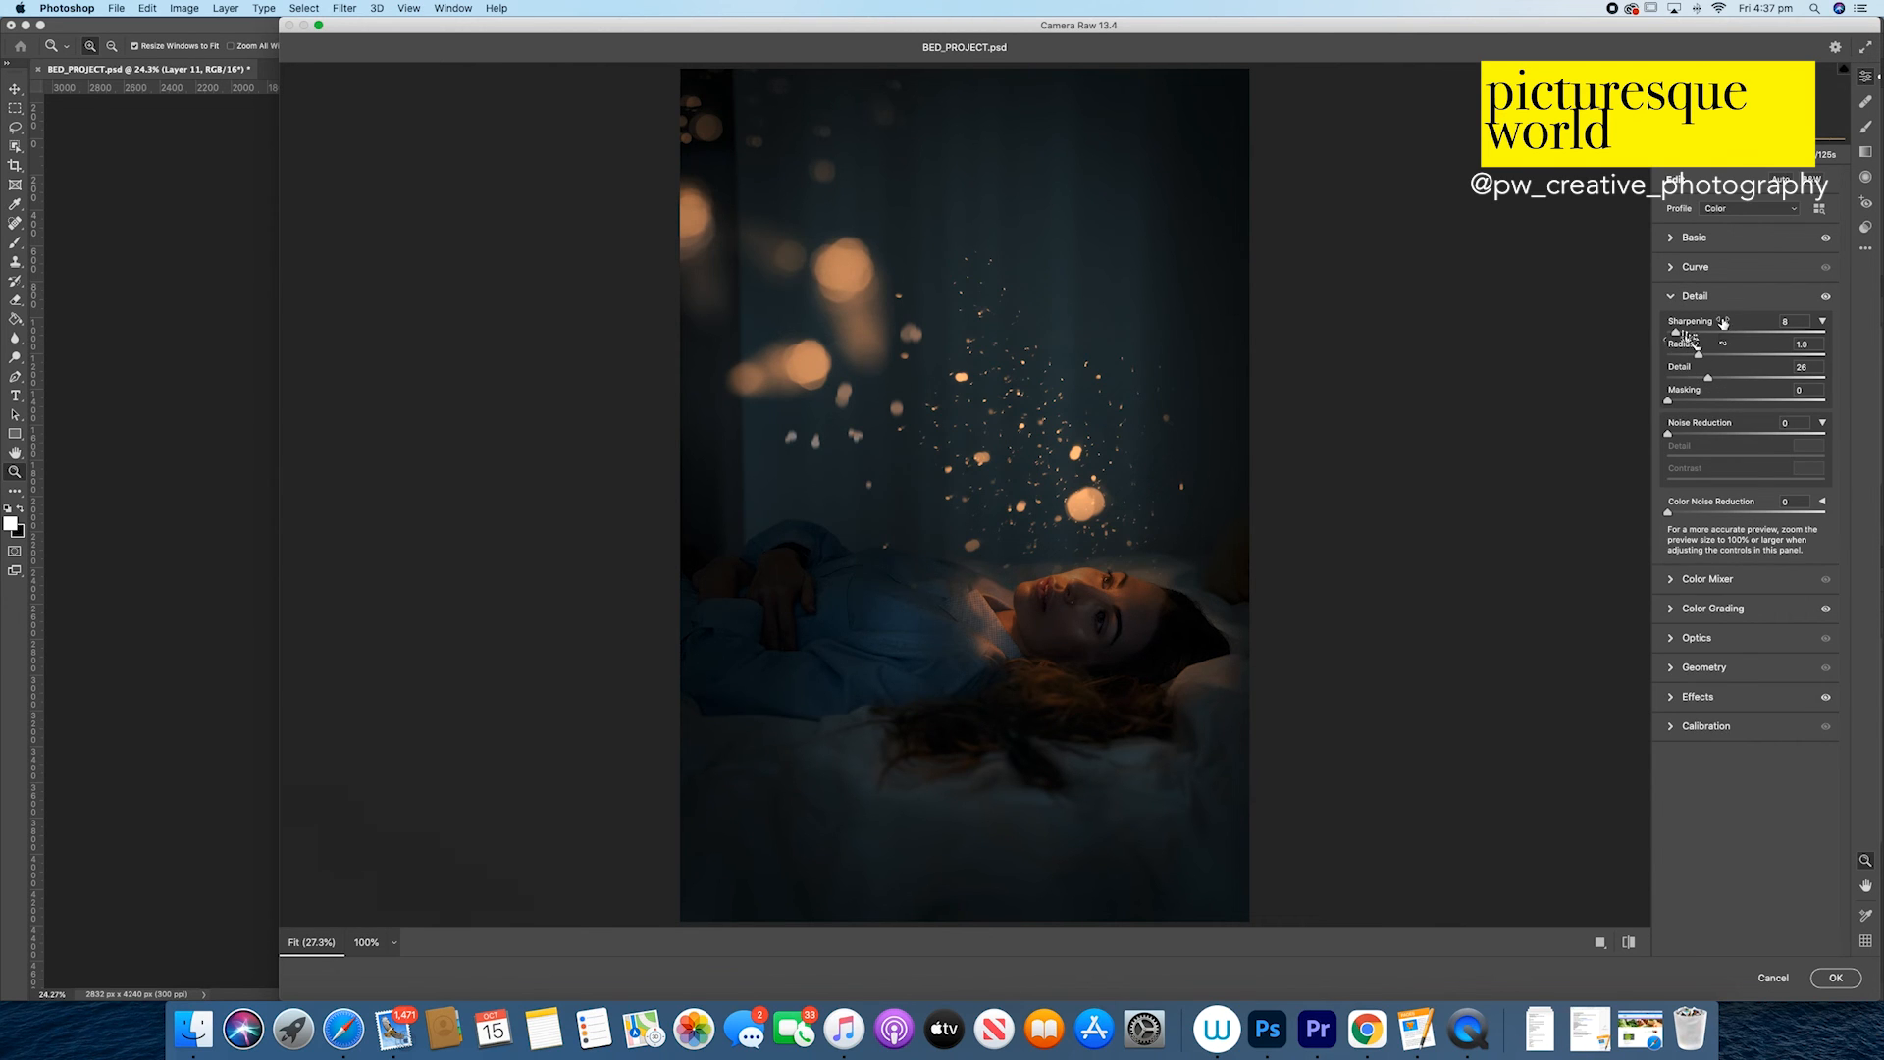
left_click(1672, 301)
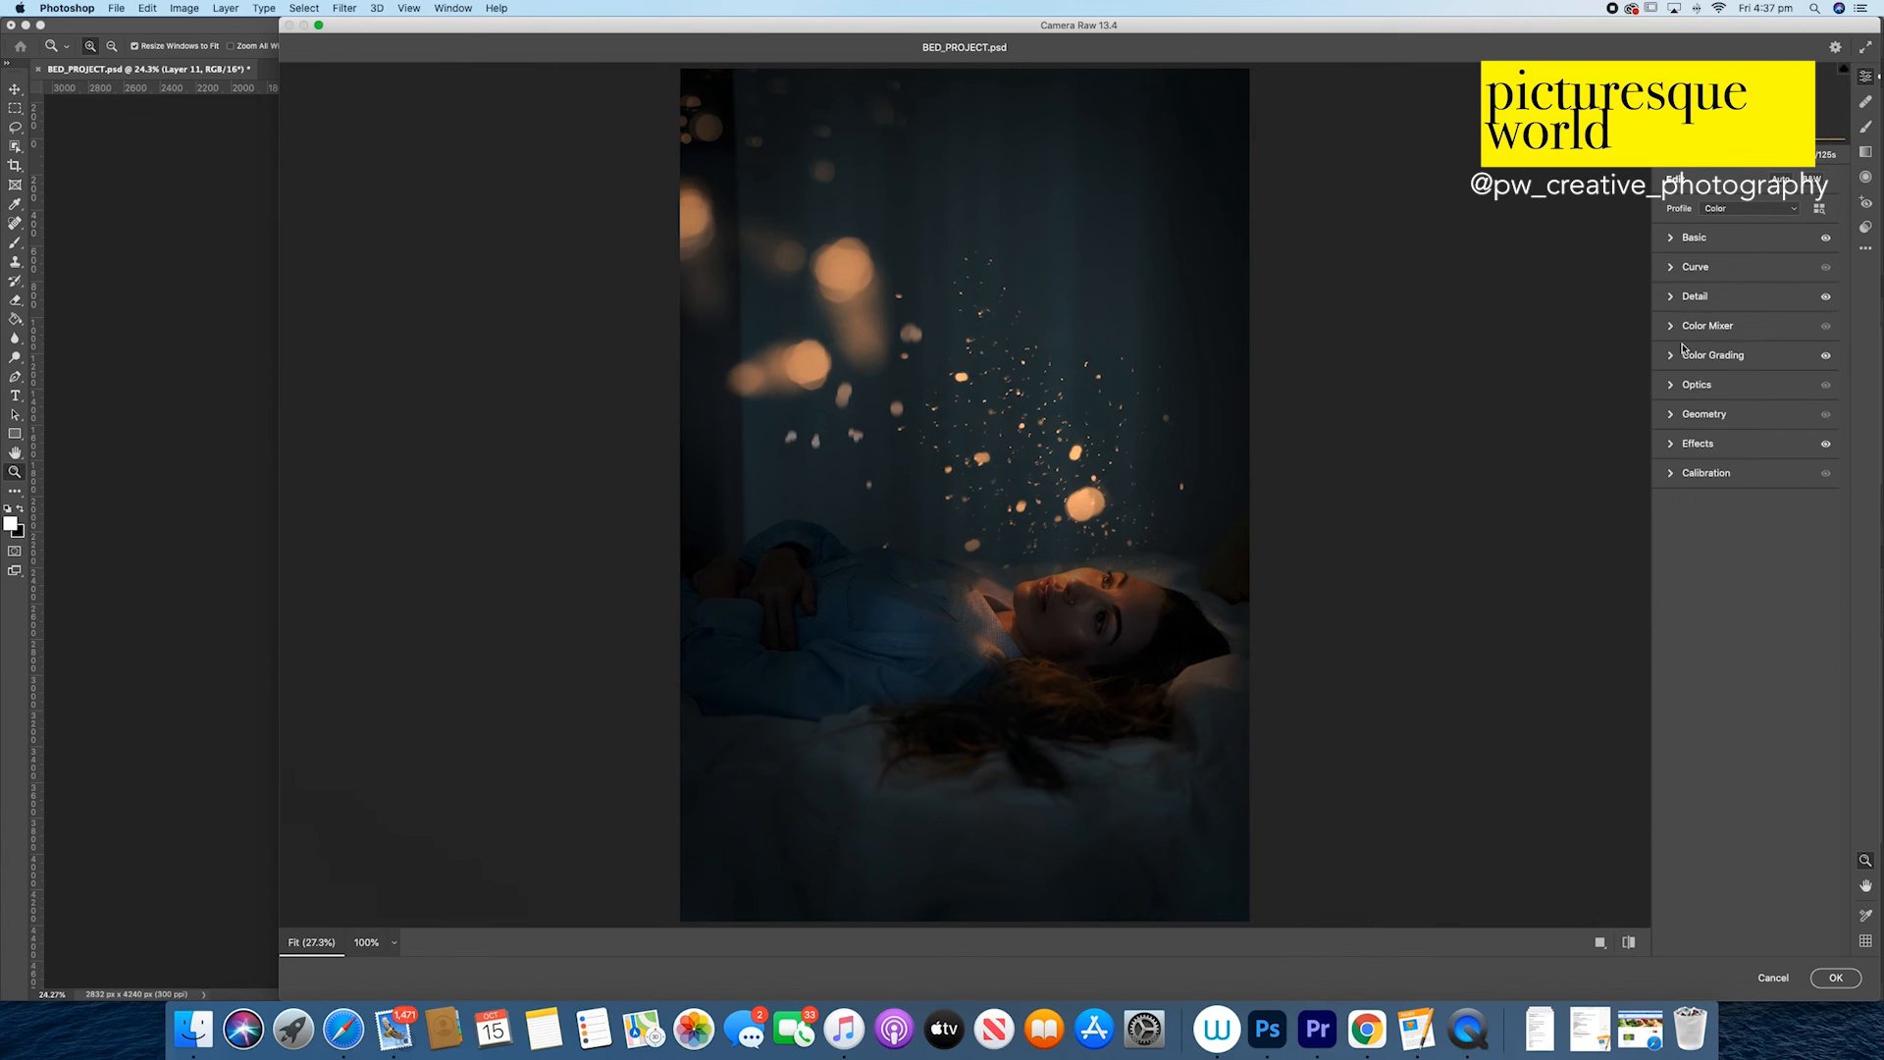
Step: Review the Camera Raw filter's grain and vignetting settings, accept the filter, and close the brush presets
left_click(1671, 445)
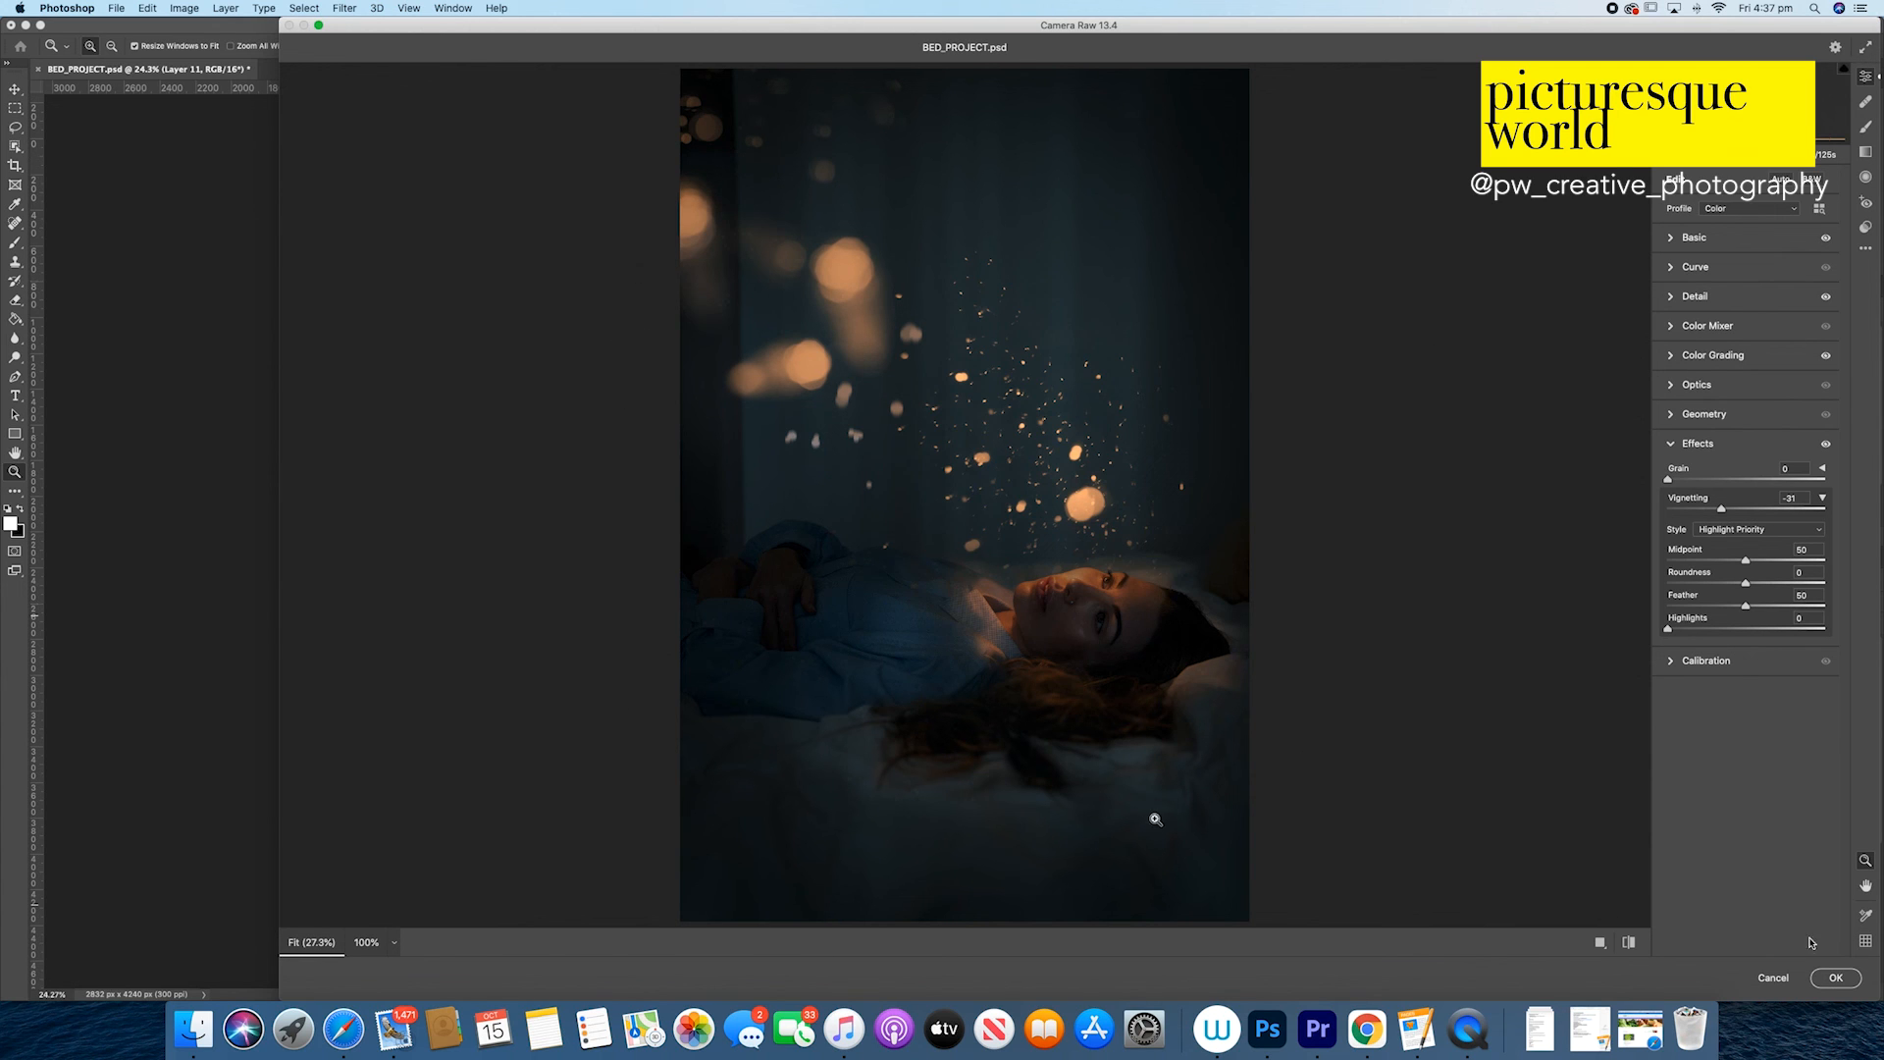
left_click(1834, 977)
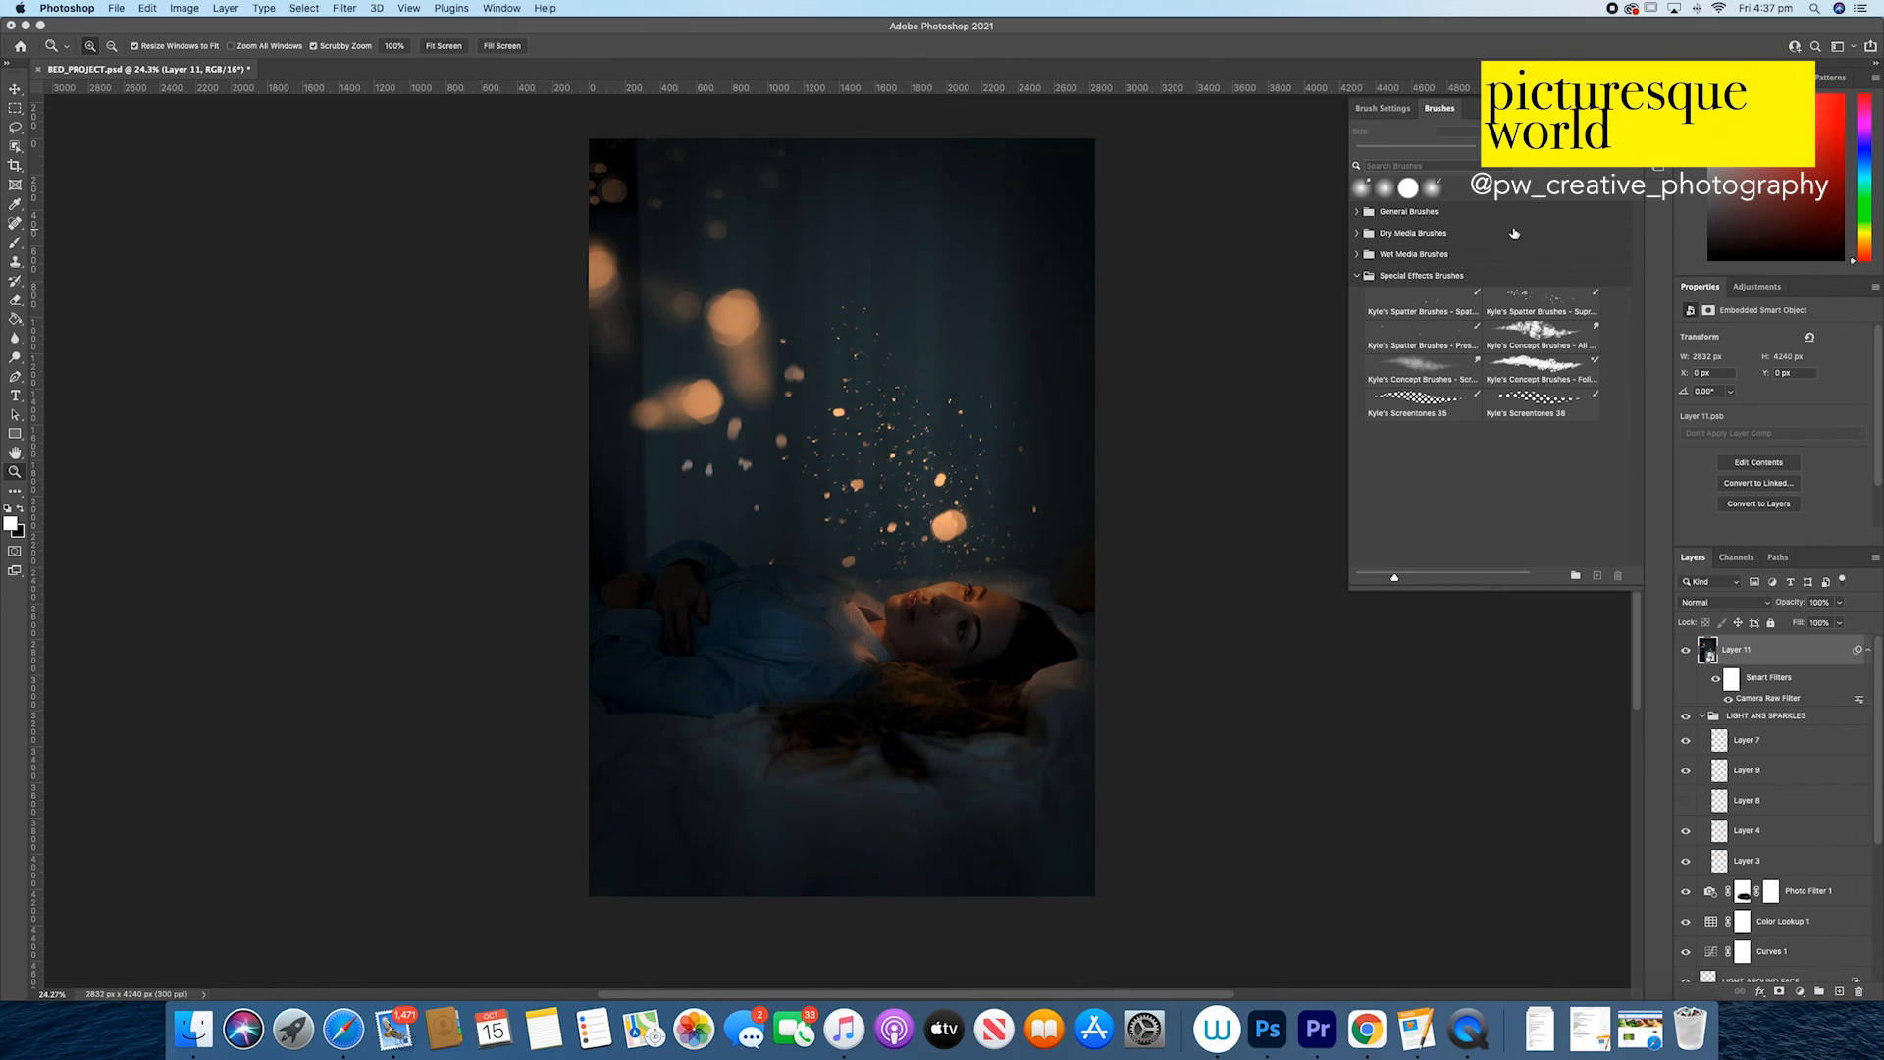
left_click(1876, 687)
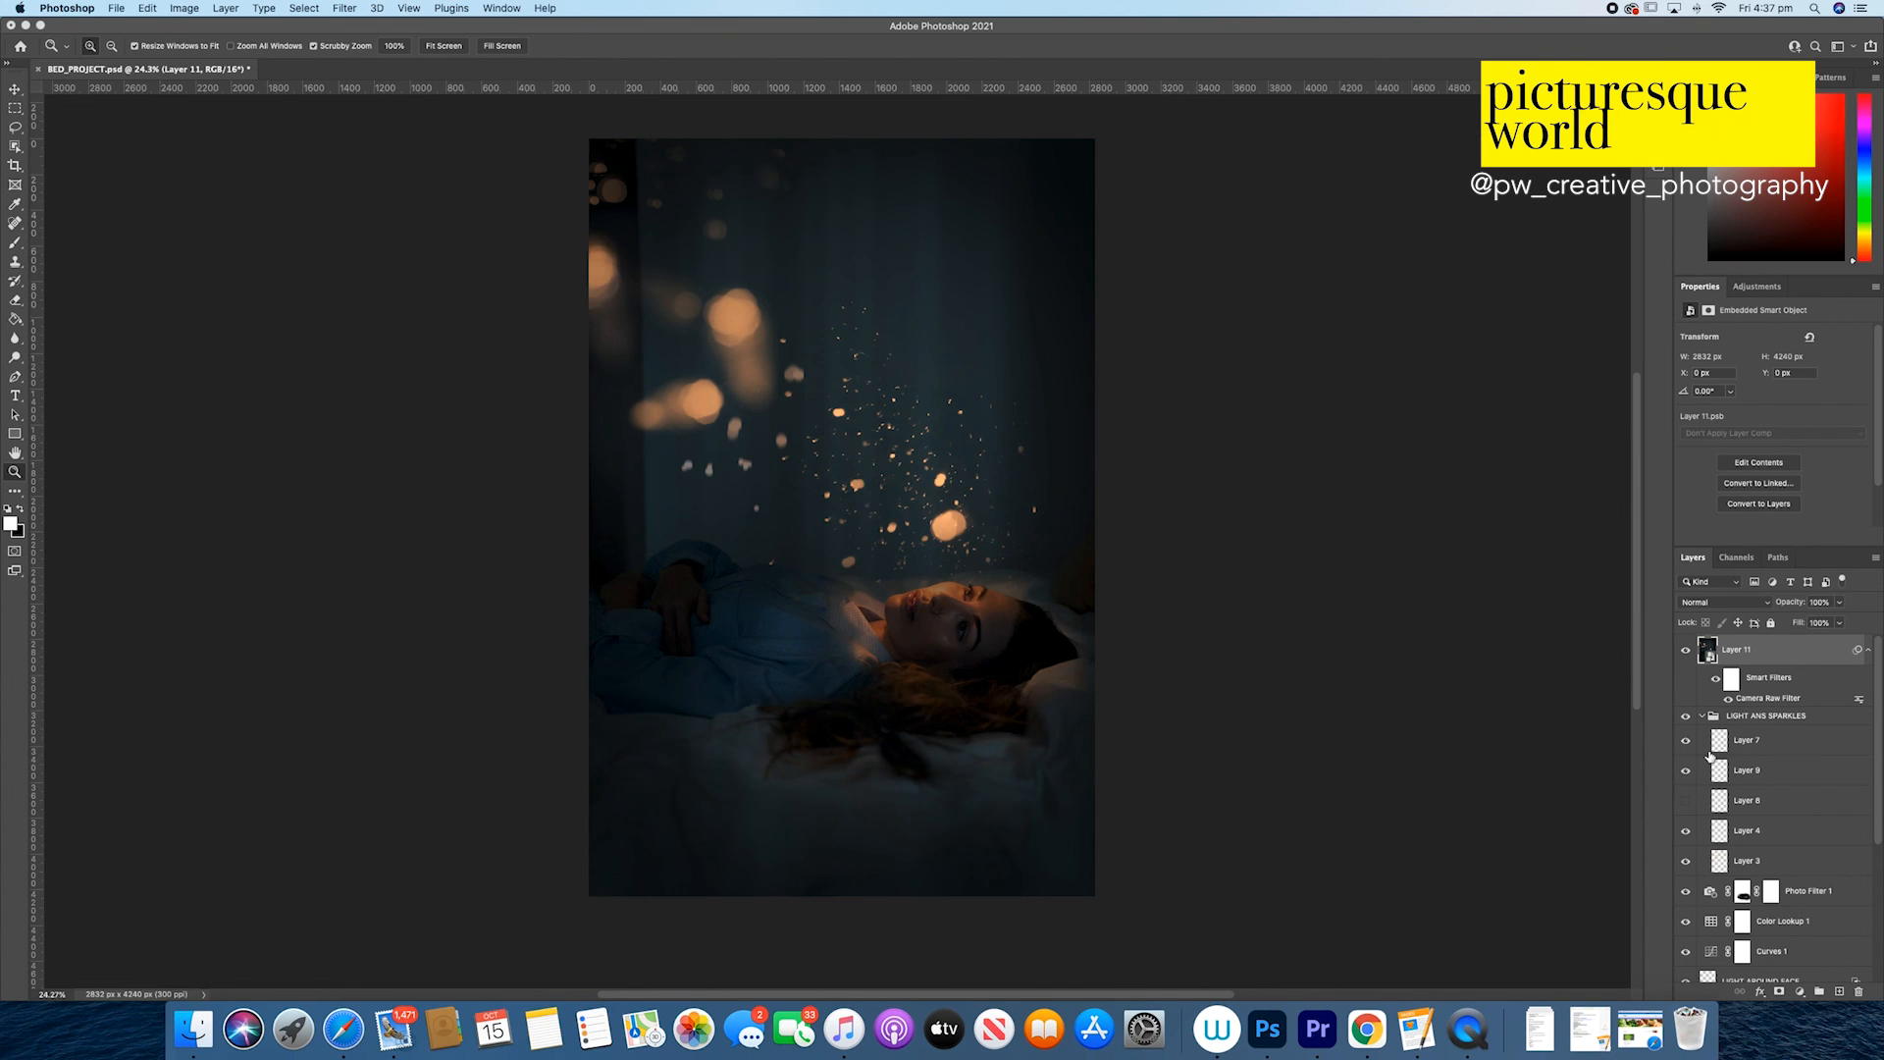
Step: Hide the LIGHT ANS SPARKLES group and every layer below it down to Background, keeping only Layer 11 displayed
left_click(1686, 717)
left_click_drag(1692, 780, 1684, 1003)
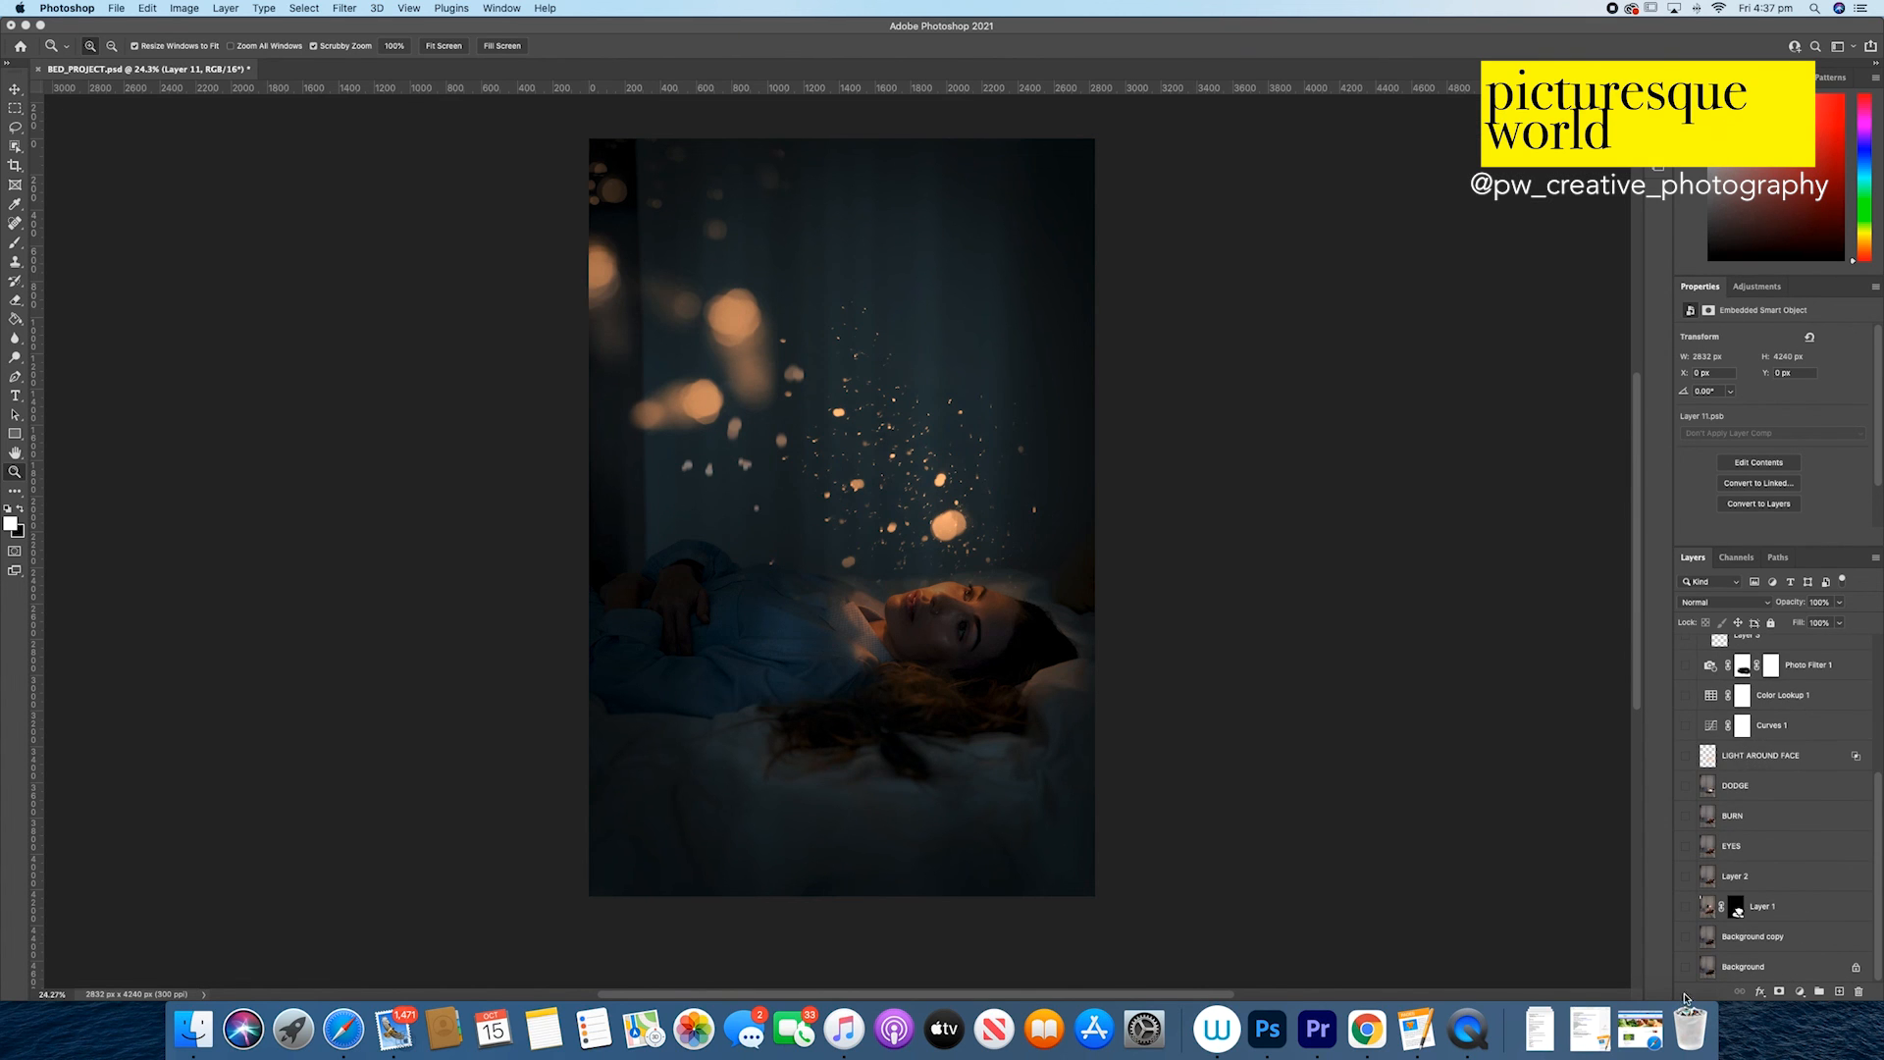
scroll(1727, 883, "up", 10)
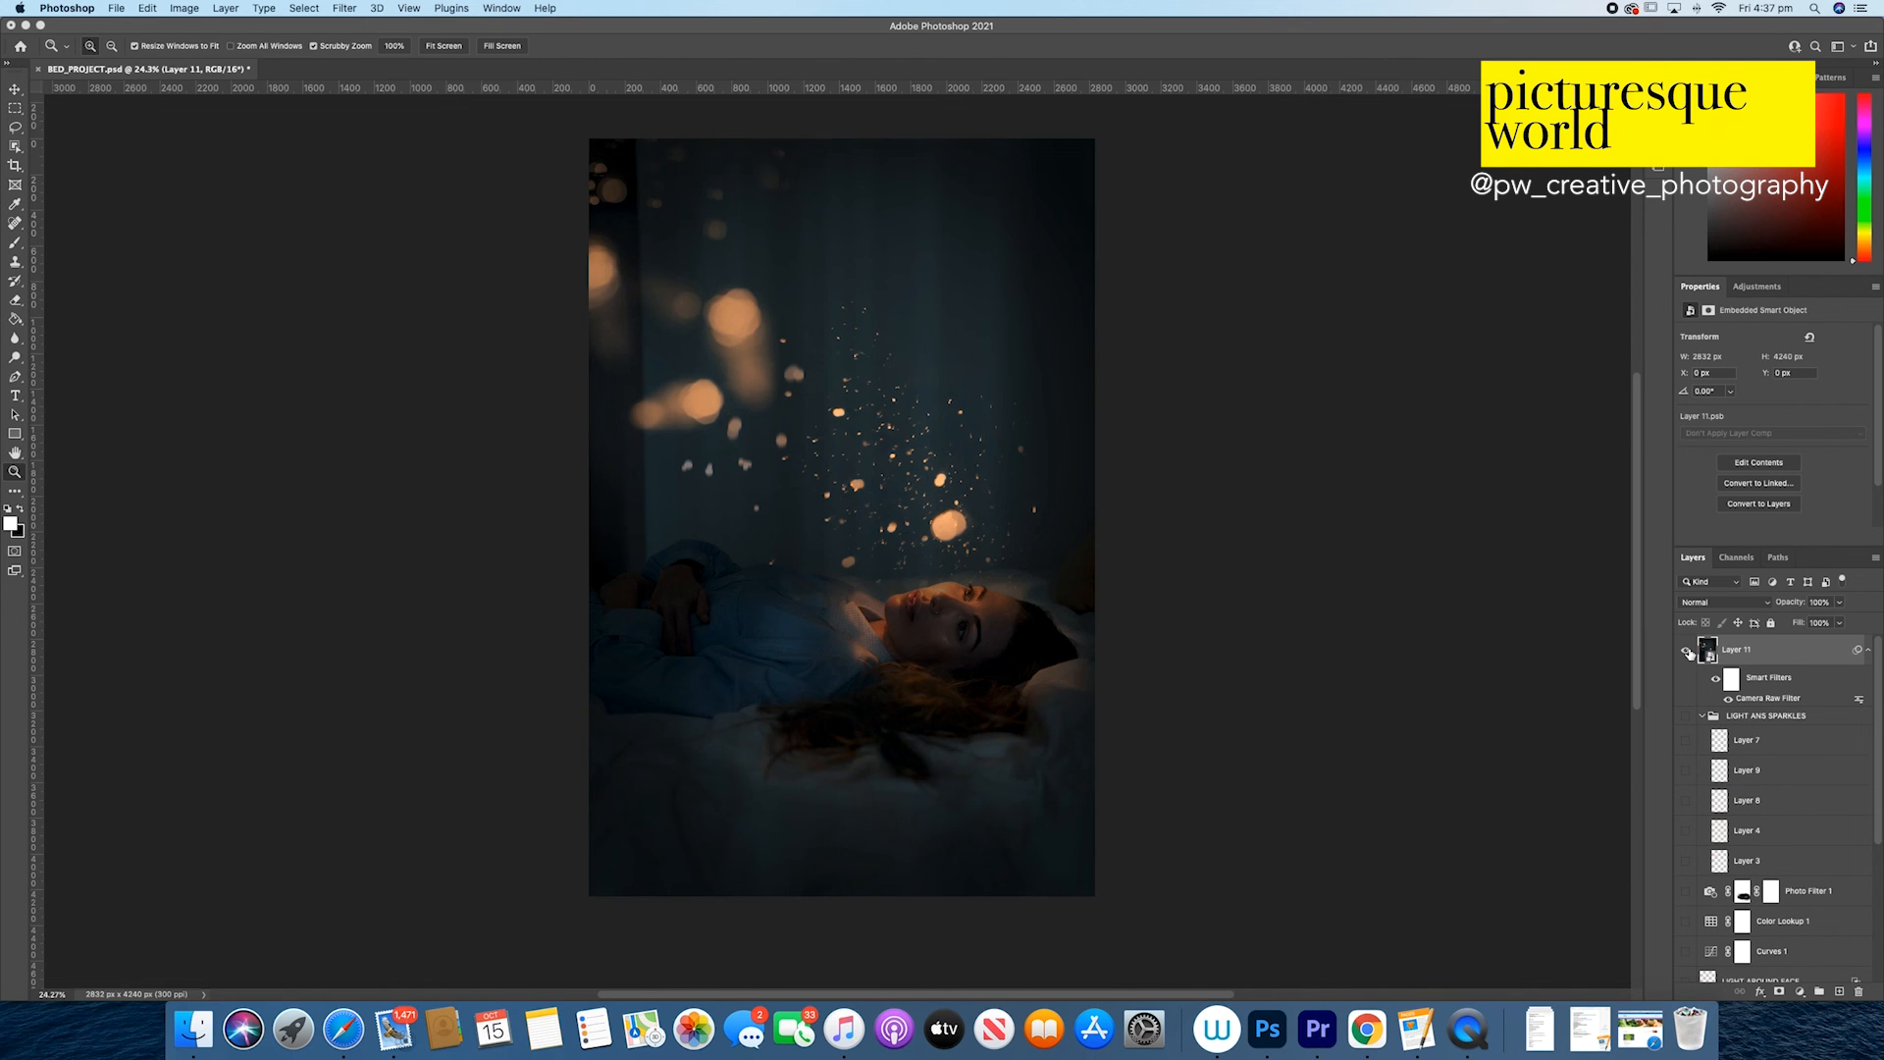
Step: Toggle Layer 11's visibility repeatedly to compare the image with and without the final composite
left_click(1686, 649)
left_click(1686, 650)
left_click(1685, 650)
left_click(1686, 649)
left_click(1687, 651)
left_click(1688, 651)
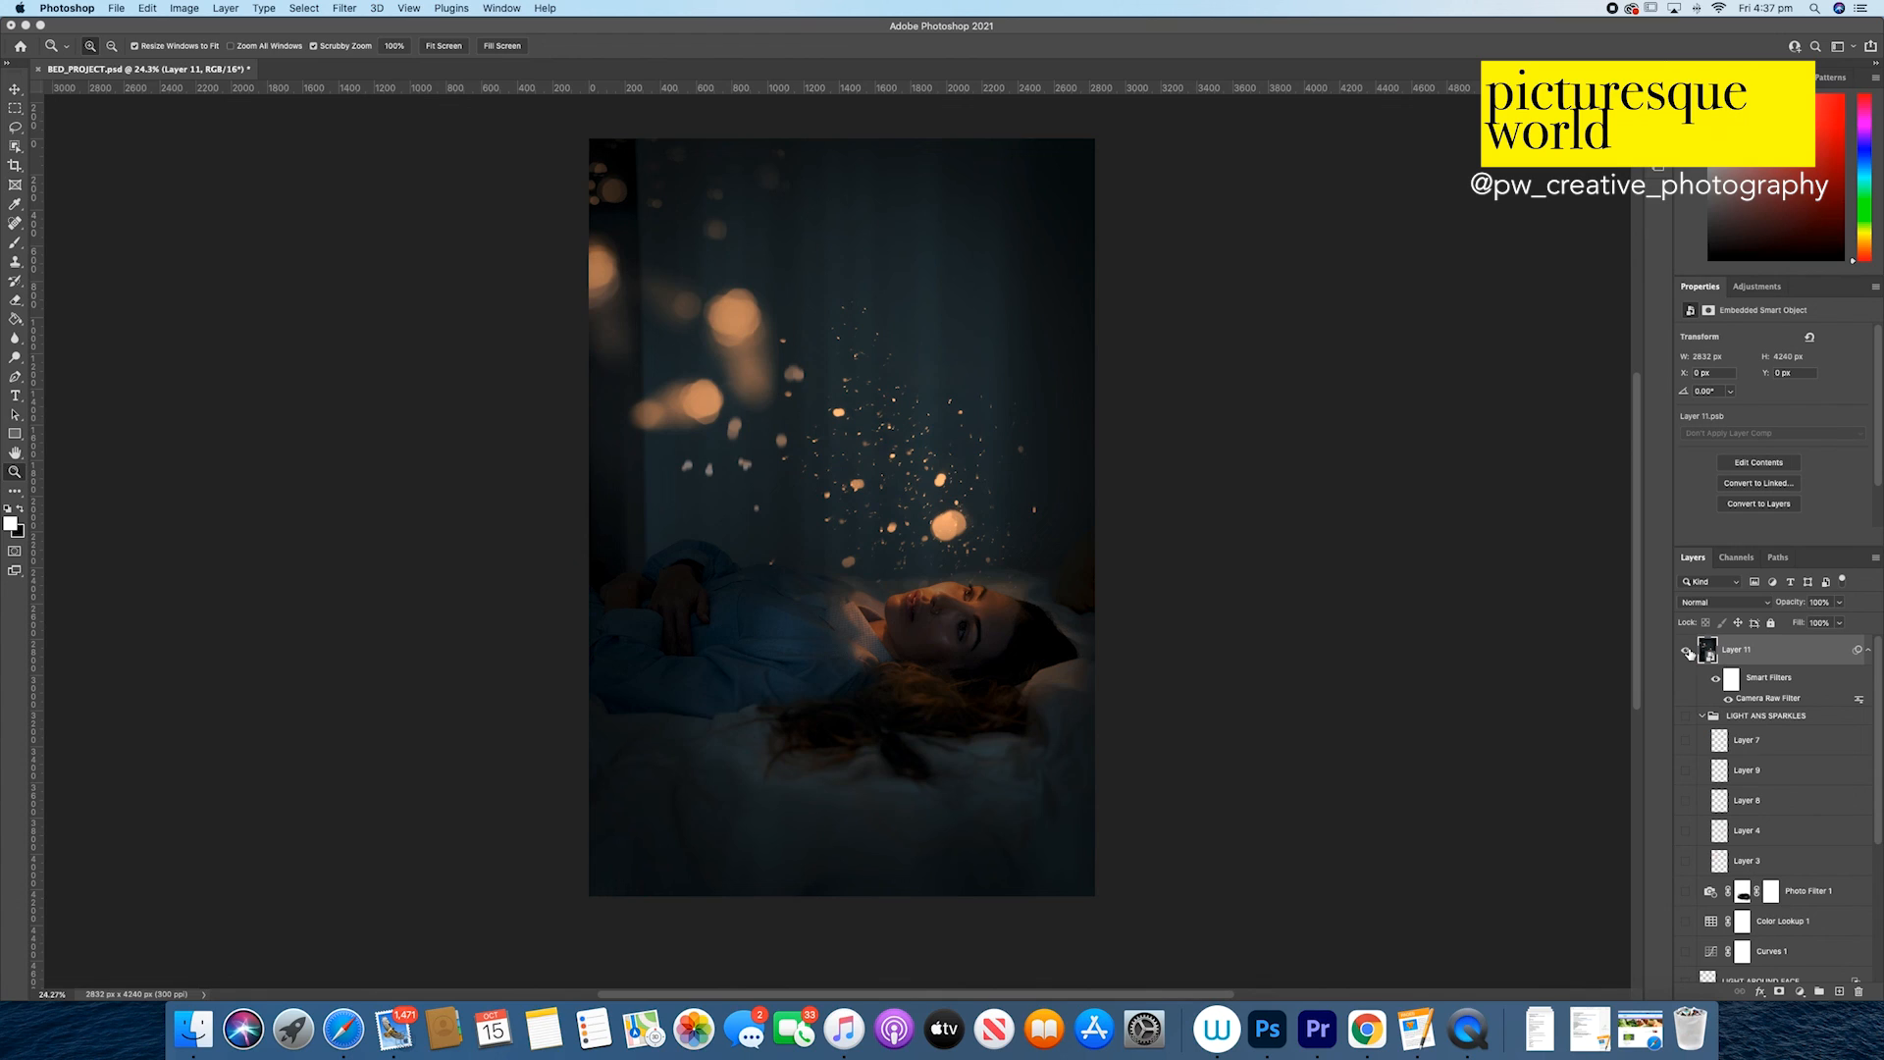